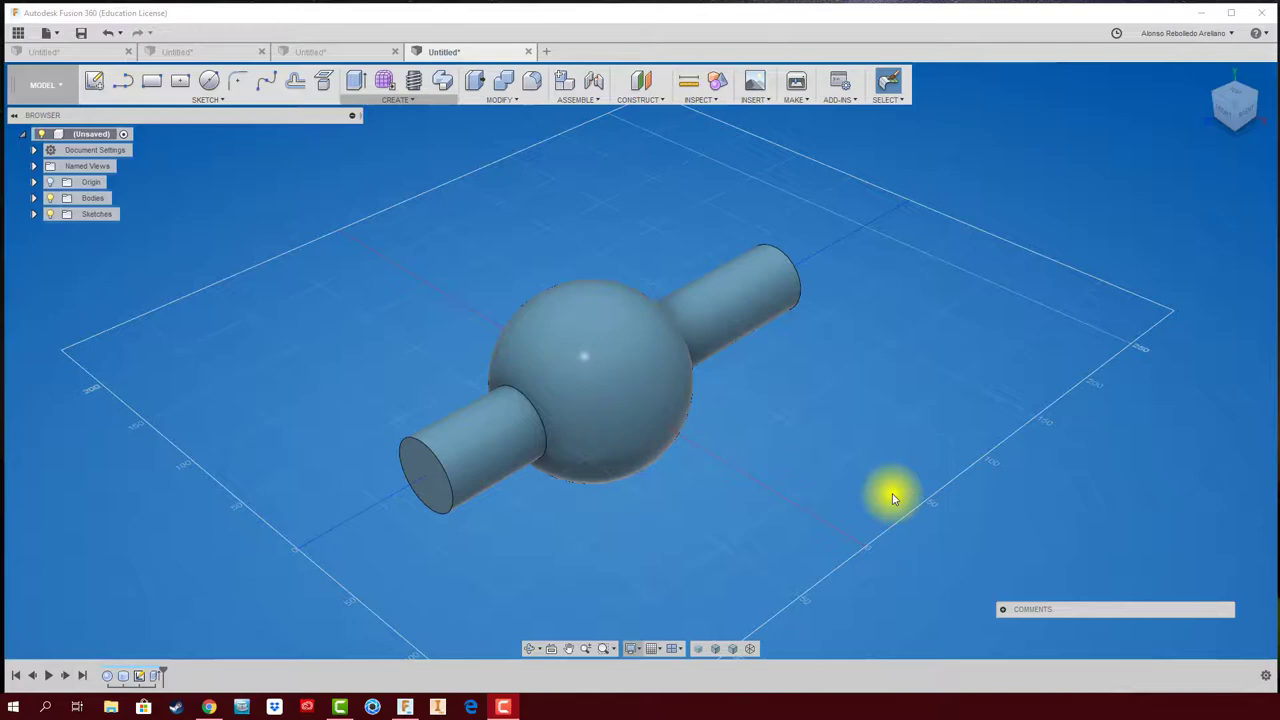
- Pin Shell from the MODIFY menu to the toolbar and launch it on the ball-and-pipe body
click(506, 100)
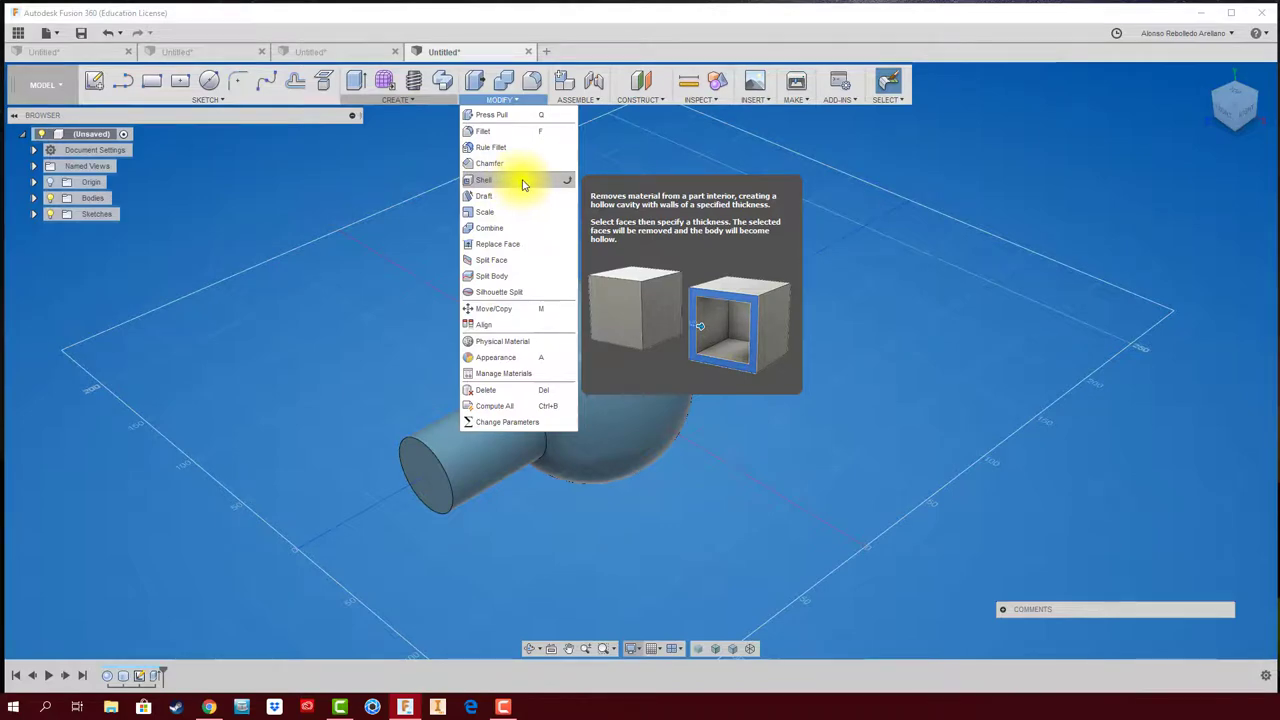
click(570, 184)
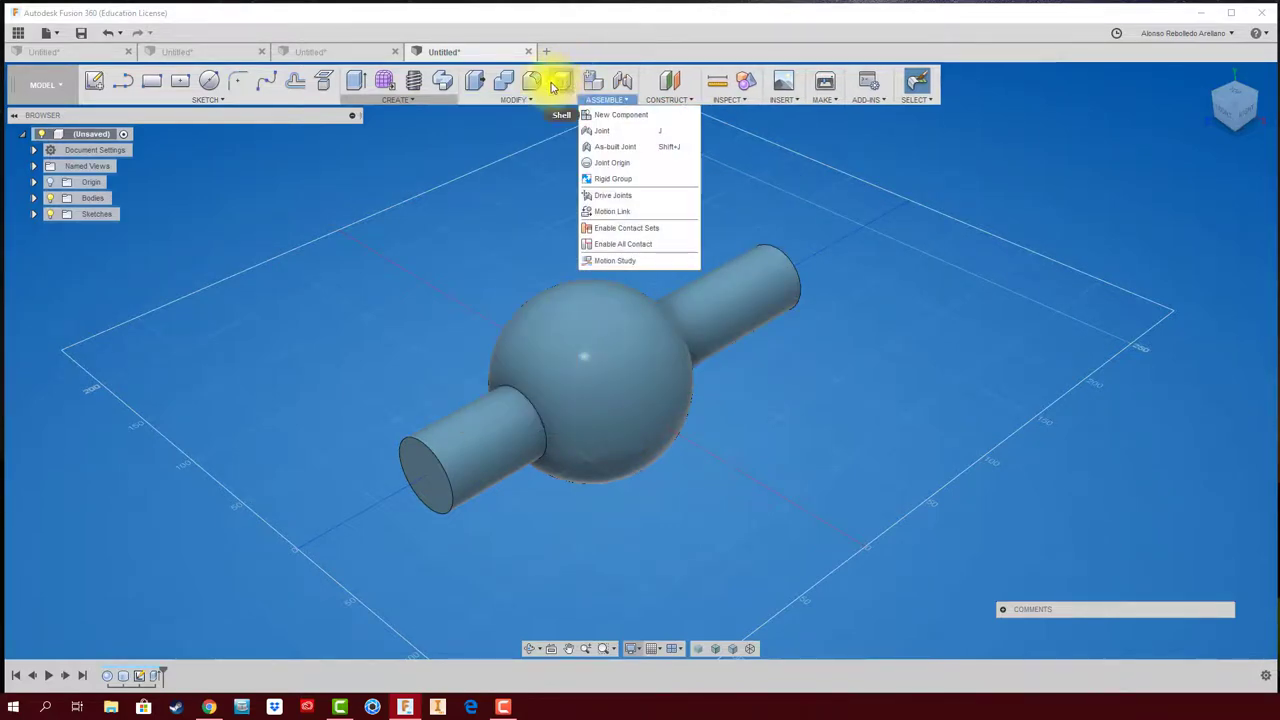
click(900, 217)
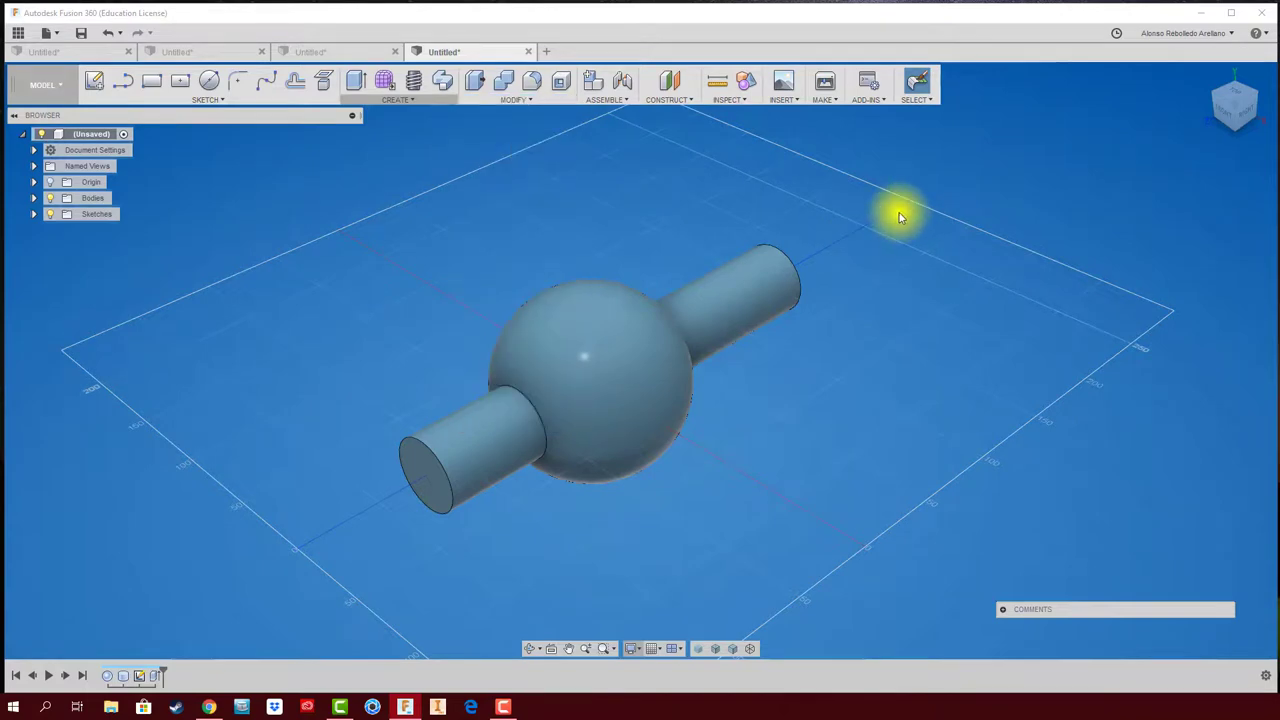
mouse_move(871, 240)
shift+middle_down()
mouse_move(537, 271)
mouse_move(563, 90)
shift+middle_up()
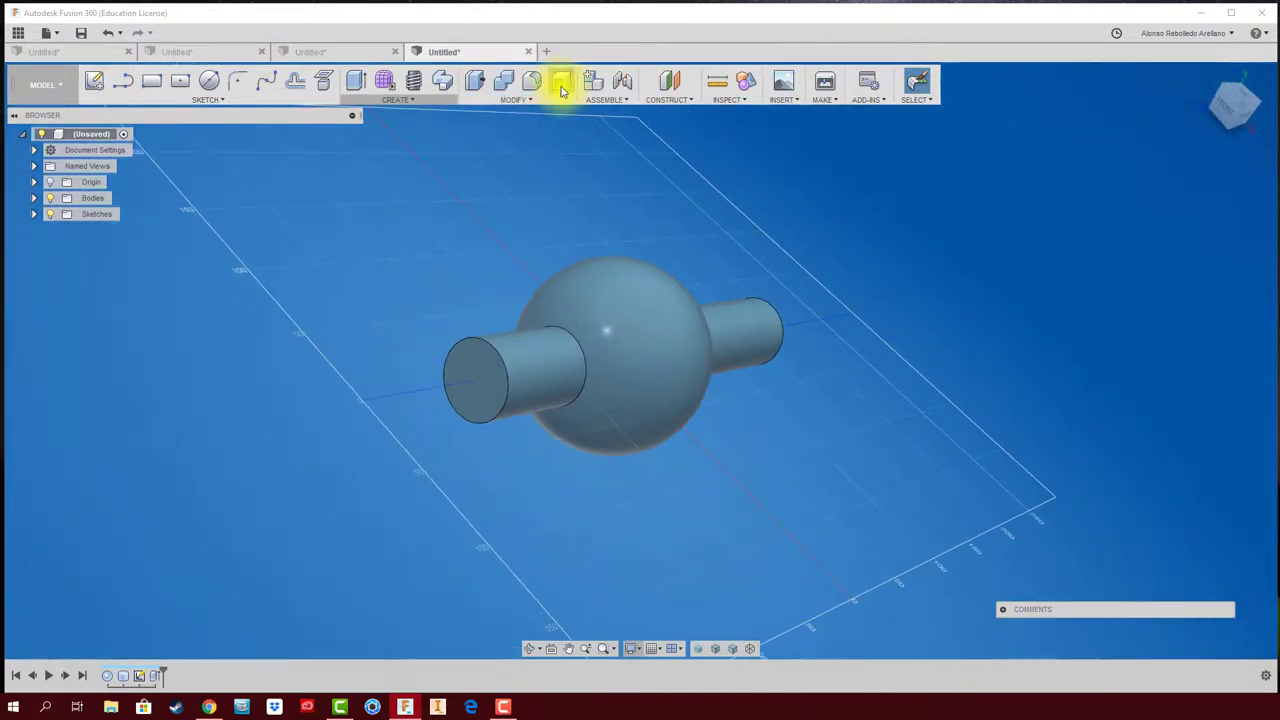
click(562, 88)
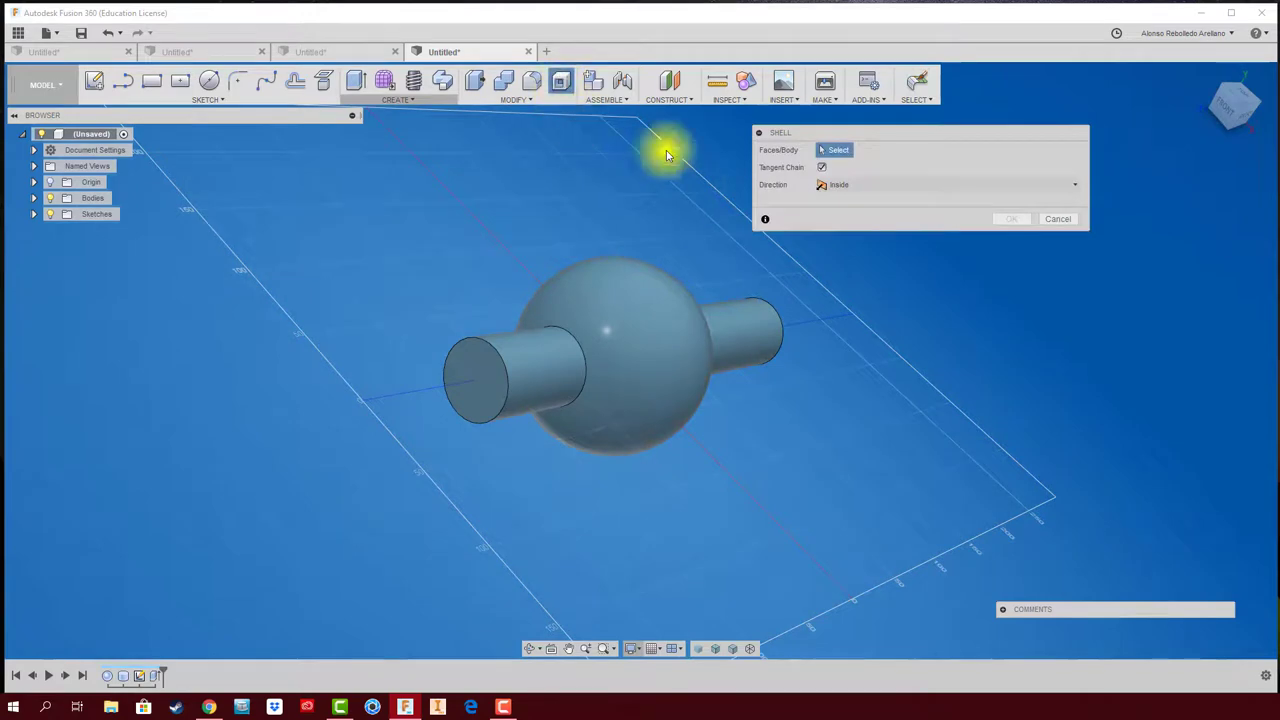
- Shell the ball-and-pipe body with a 4 mm inside wall, removing the left pipe's end face
click(484, 370)
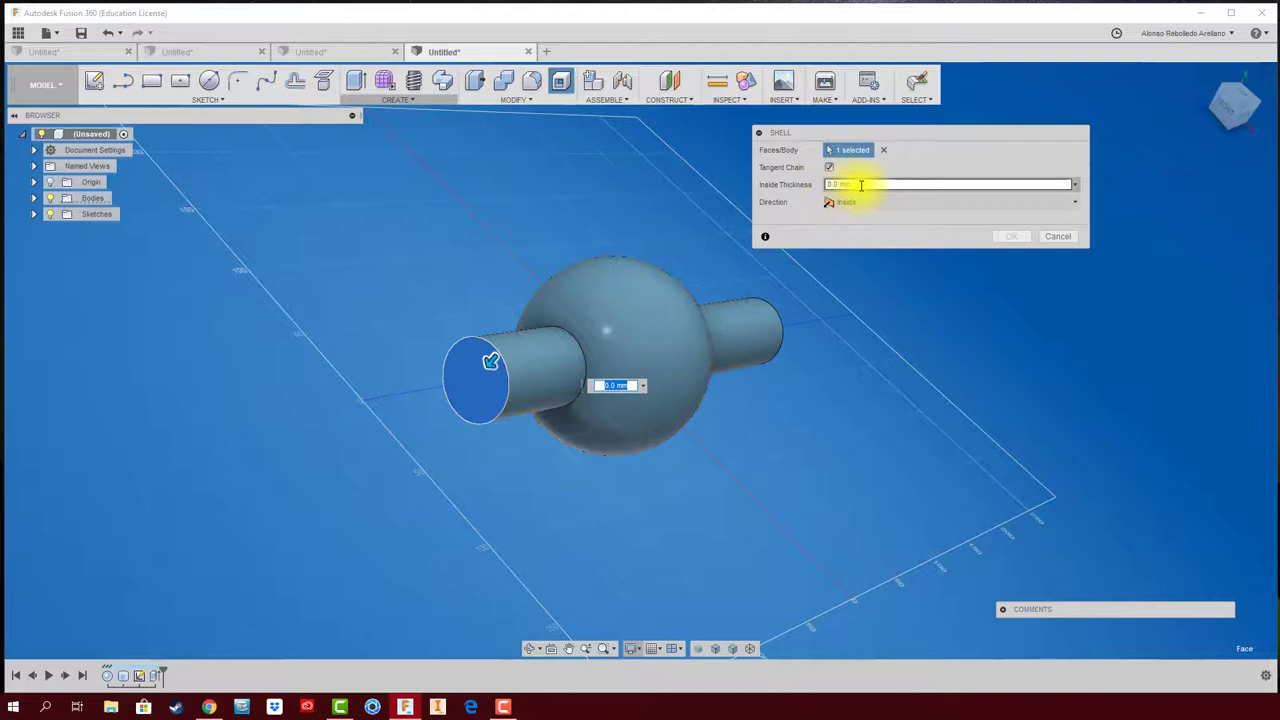
scroll(492, 360, up, 2)
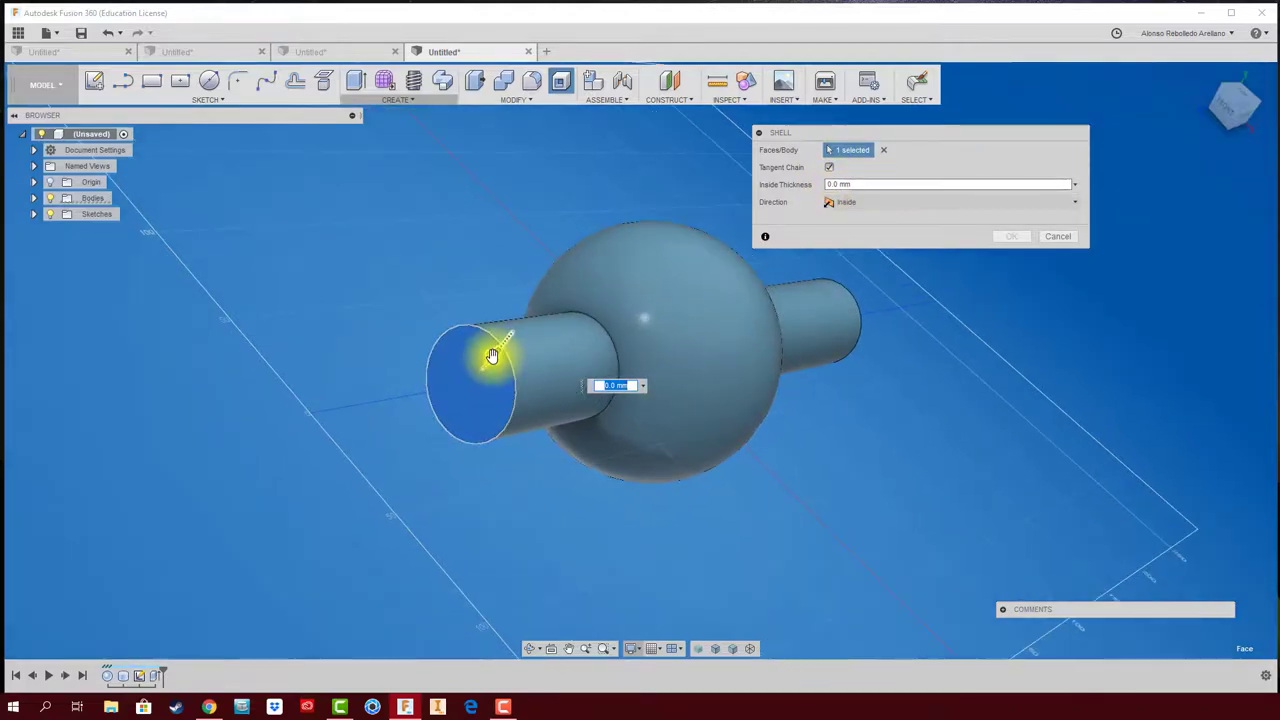
drag(492, 360, 487, 364)
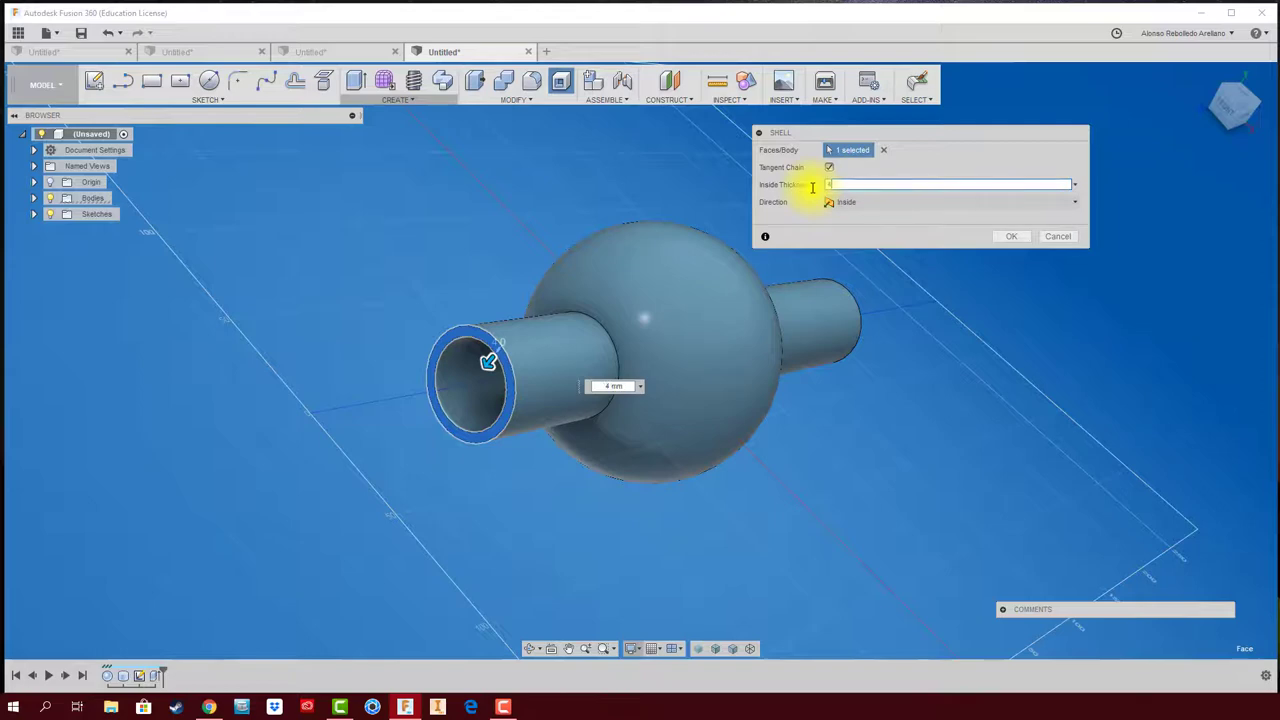
click(1015, 240)
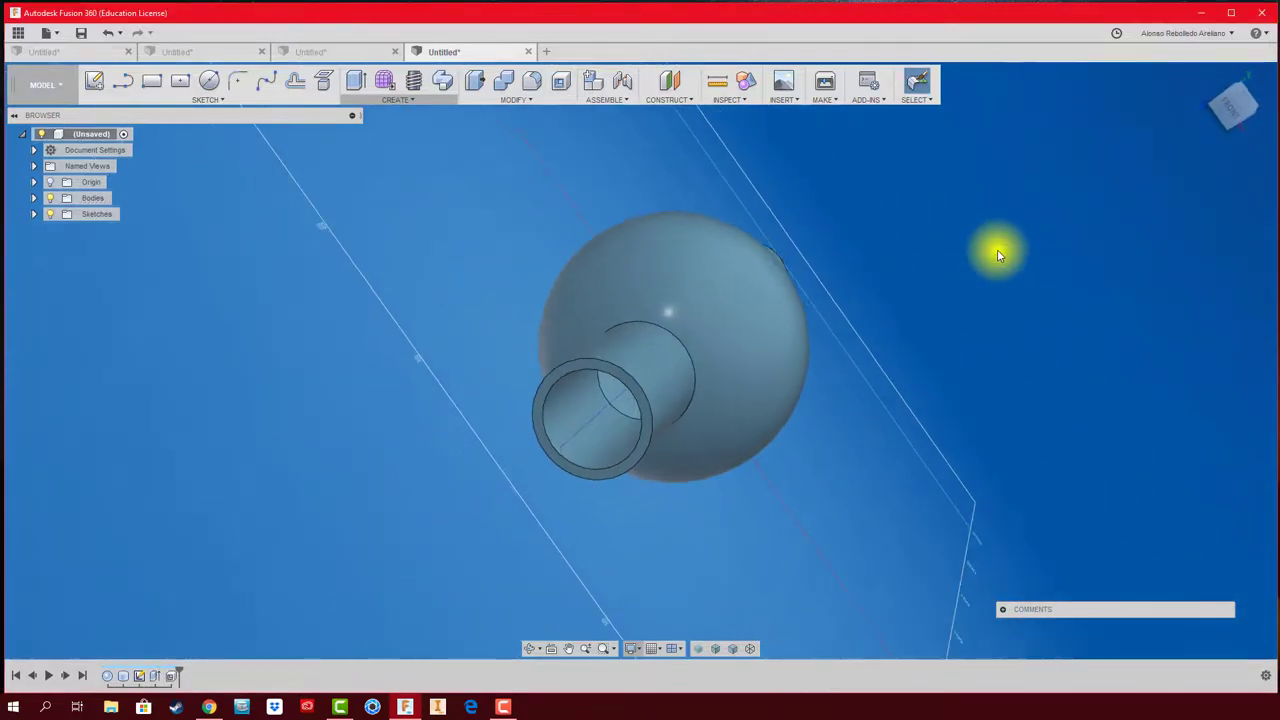
mouse_move(997, 249)
shift+middle_down()
mouse_move(827, 297)
mouse_move(969, 272)
shift+middle_up()
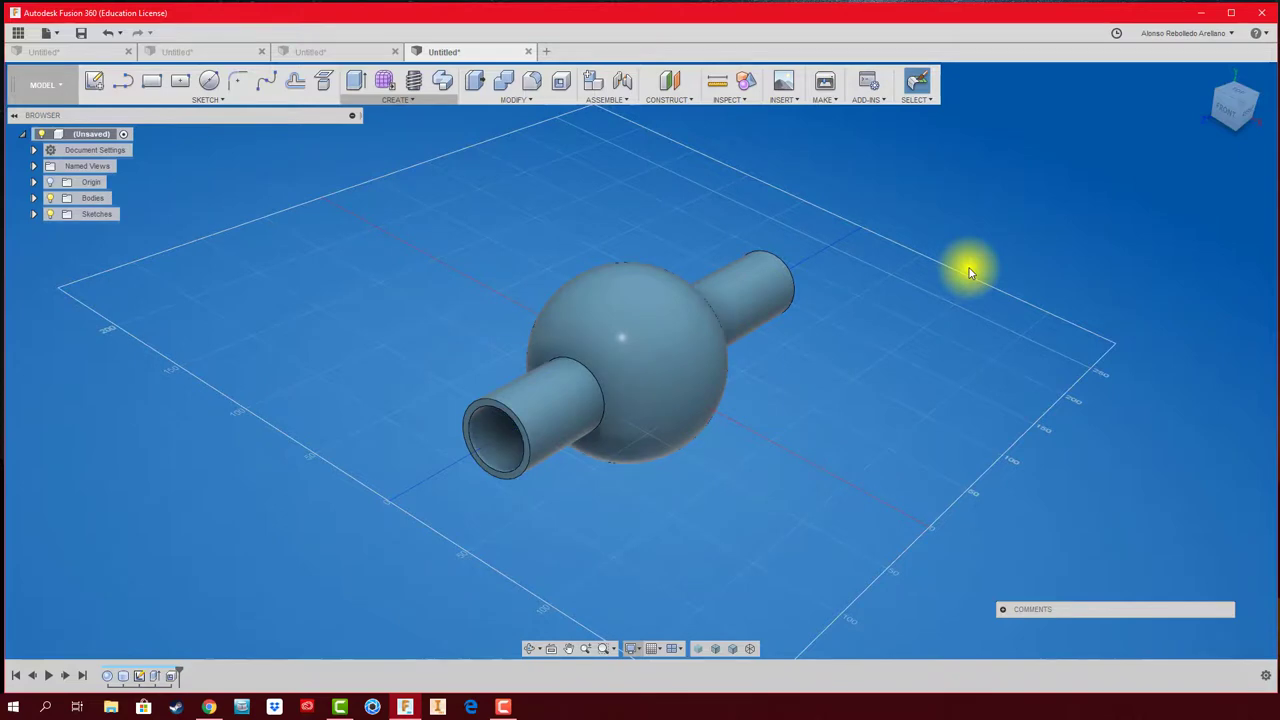
- Shell the body with both pipe end faces open, then switch to the rounded-box design
click(563, 88)
click(487, 432)
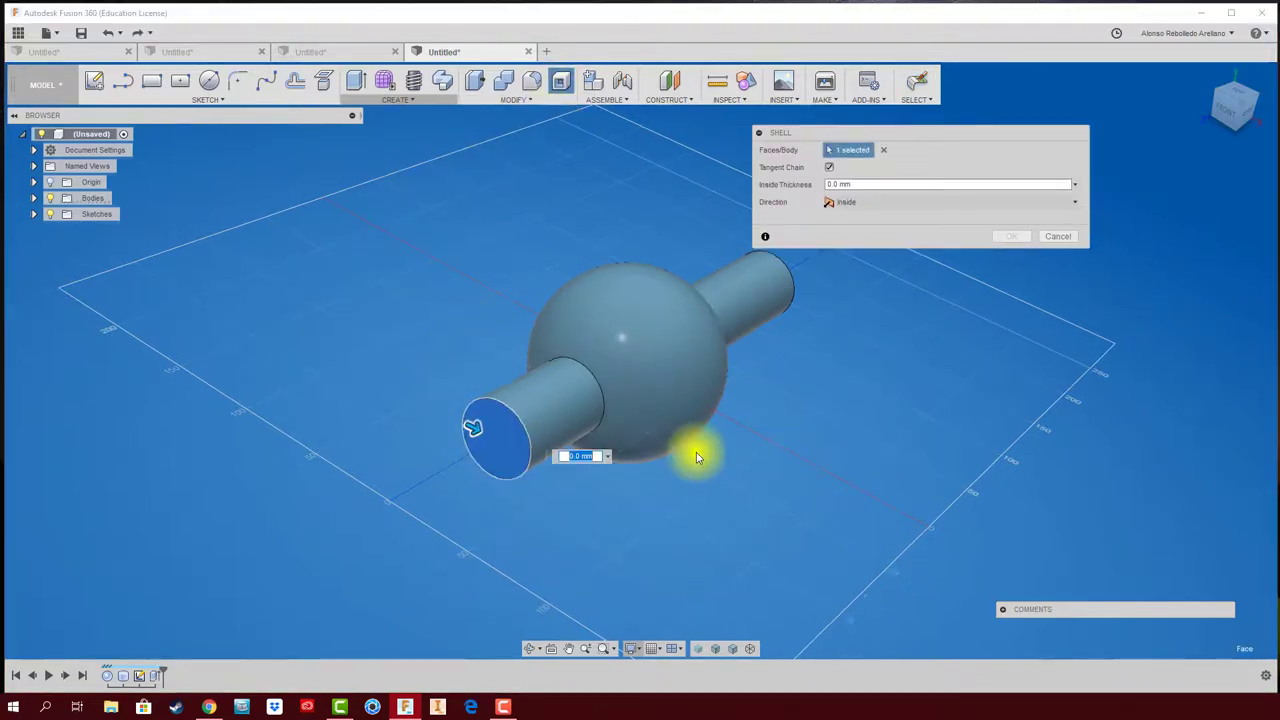
mouse_move(696, 452)
shift+middle_down()
mouse_move(810, 372)
mouse_move(785, 385)
mouse_move(846, 245)
shift+middle_up()
click(768, 366)
text(2)
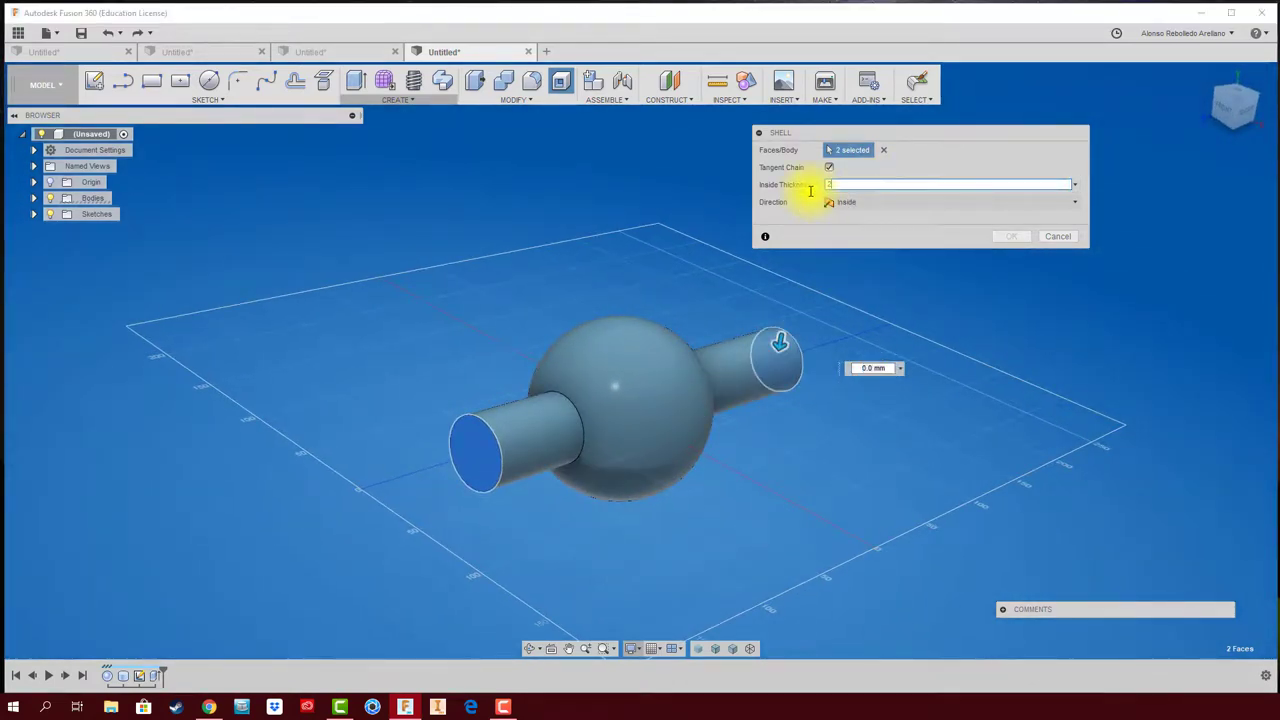
click(995, 236)
mouse_move(988, 234)
shift+middle_down()
mouse_move(918, 300)
mouse_move(826, 323)
mouse_move(529, 191)
mouse_move(466, 186)
mouse_move(388, 141)
shift+middle_up()
click(343, 51)
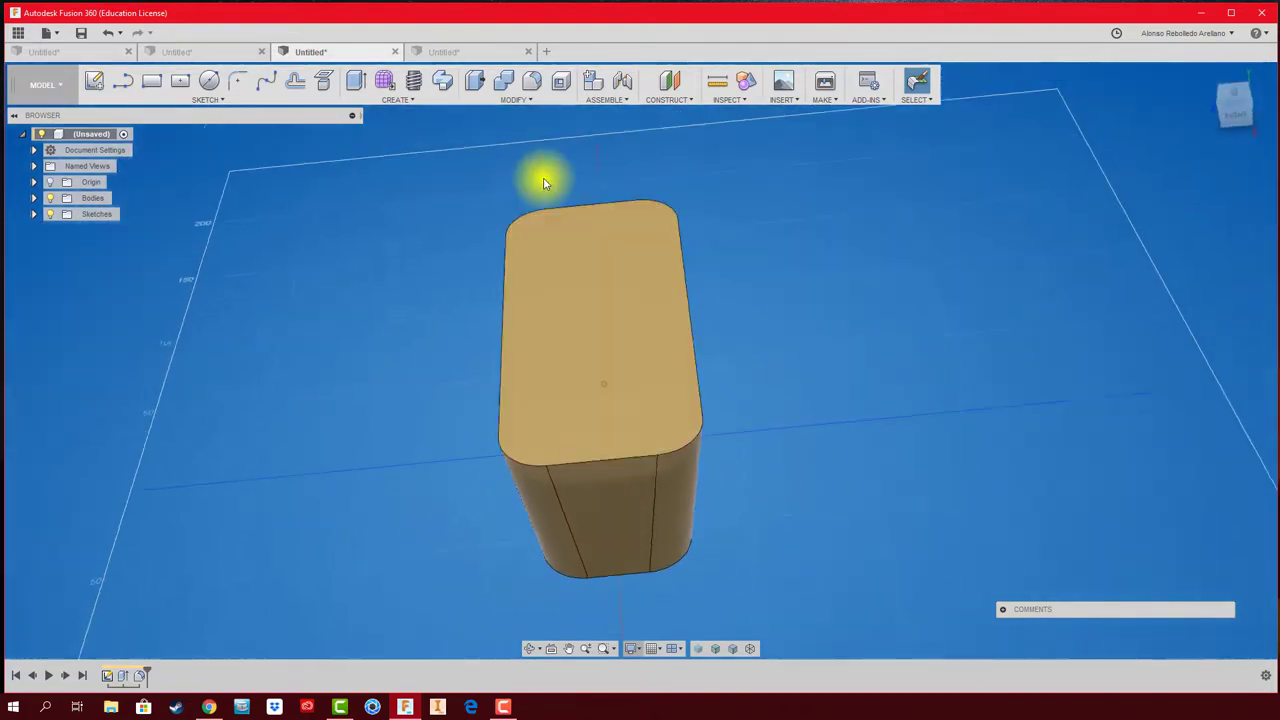
- Fillet the edge loop around the box's bottom end
click(531, 80)
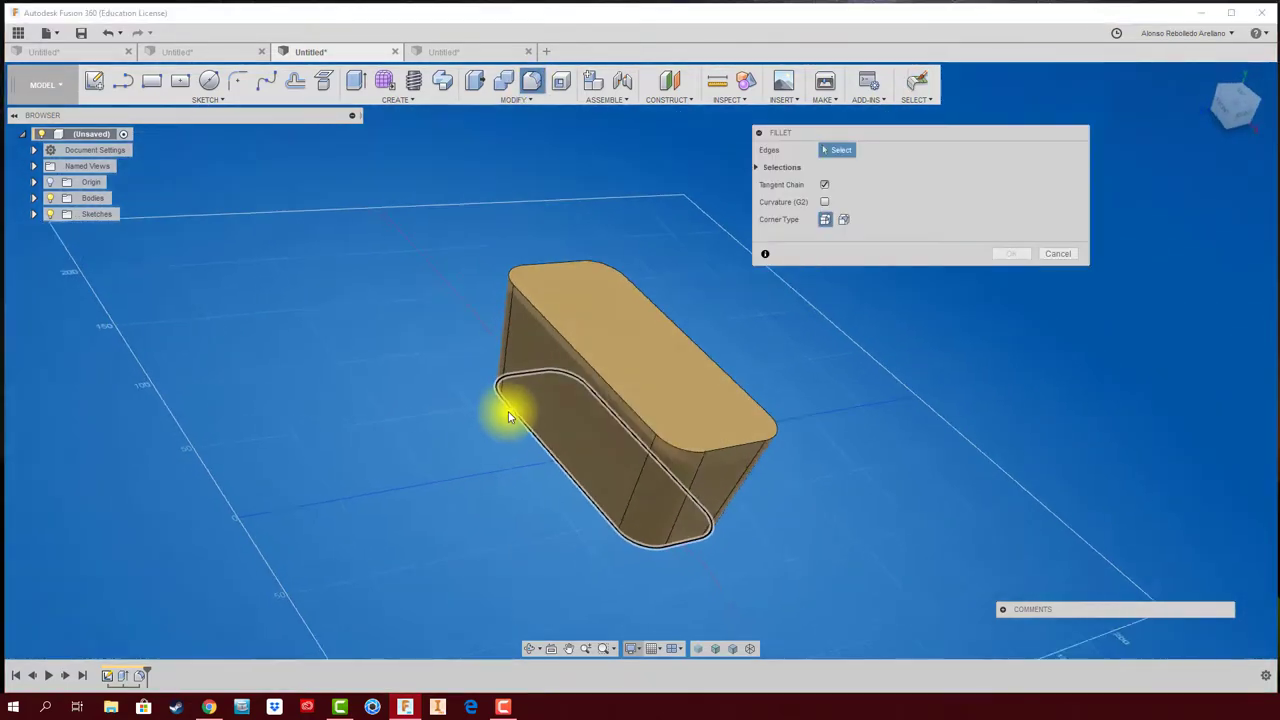
mouse_move(503, 409)
shift+middle_down()
mouse_move(561, 465)
mouse_move(618, 482)
shift+middle_up()
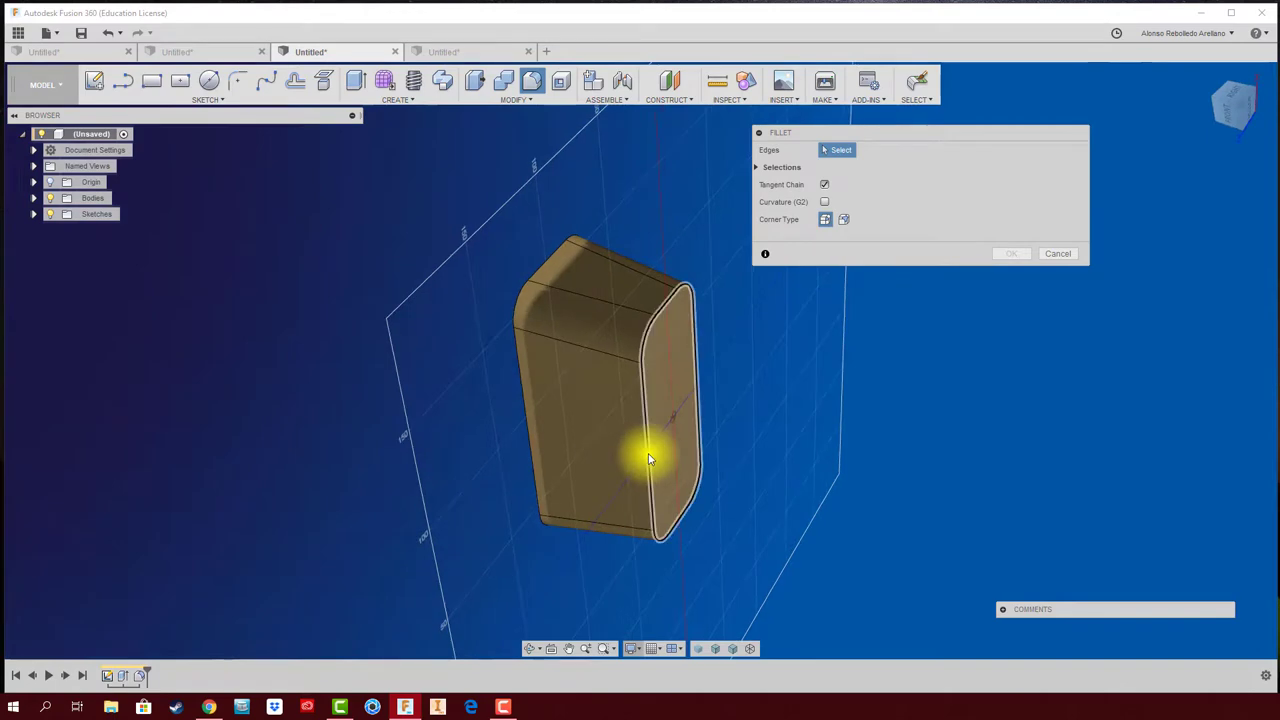
click(649, 455)
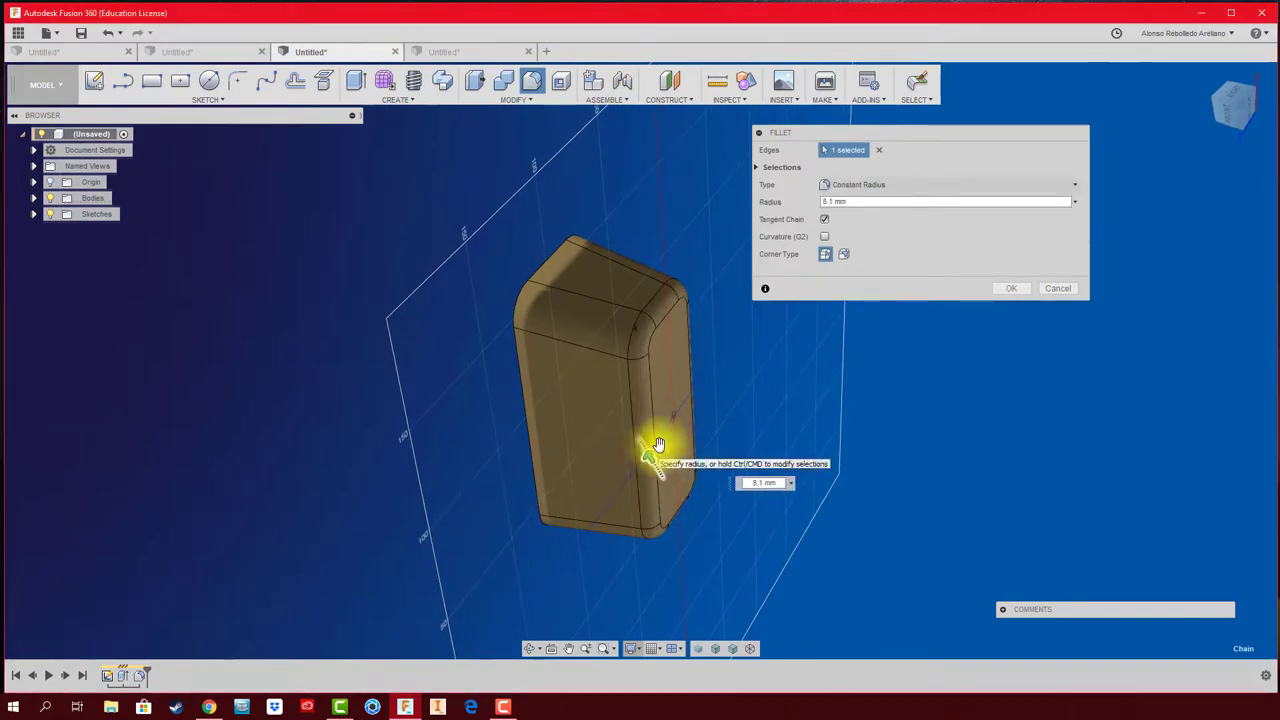
click(1010, 290)
mouse_move(1010, 293)
shift+middle_down()
mouse_move(921, 311)
mouse_move(617, 200)
mouse_move(580, 160)
mouse_move(563, 86)
shift+middle_up()
- Shell the rounded box 1.8 mm thick with its top face removed
click(561, 82)
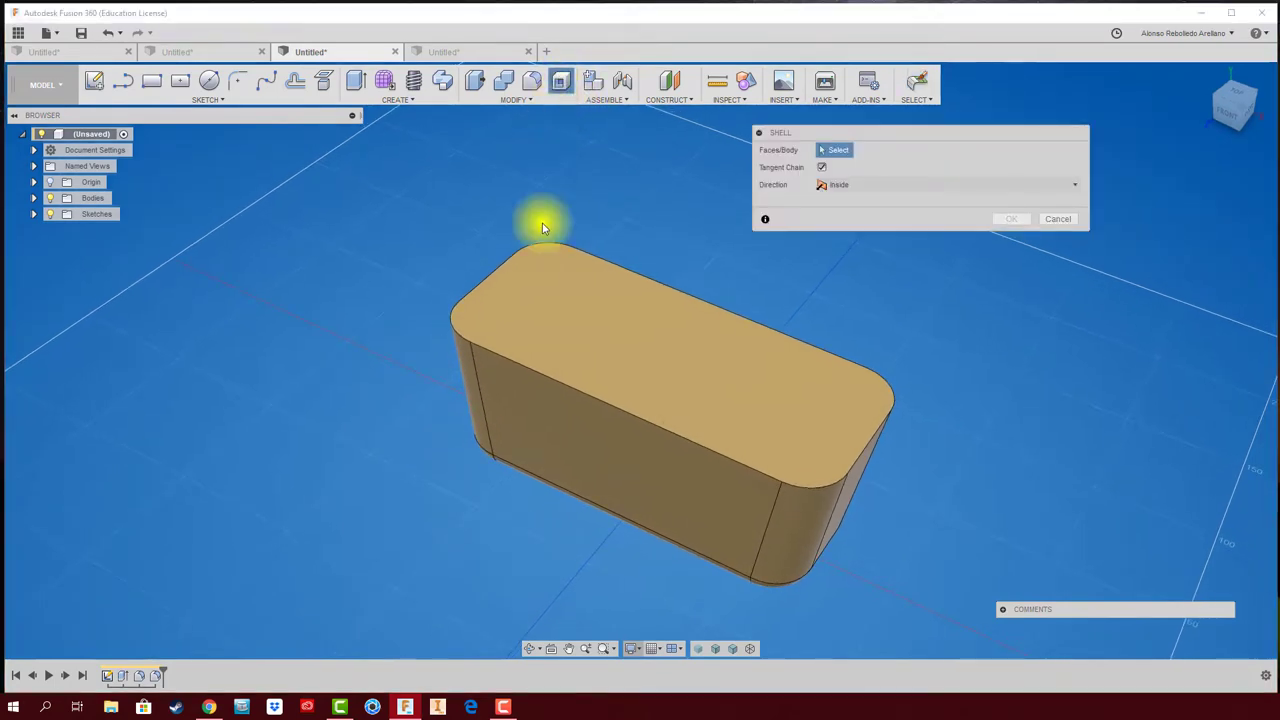
click(627, 329)
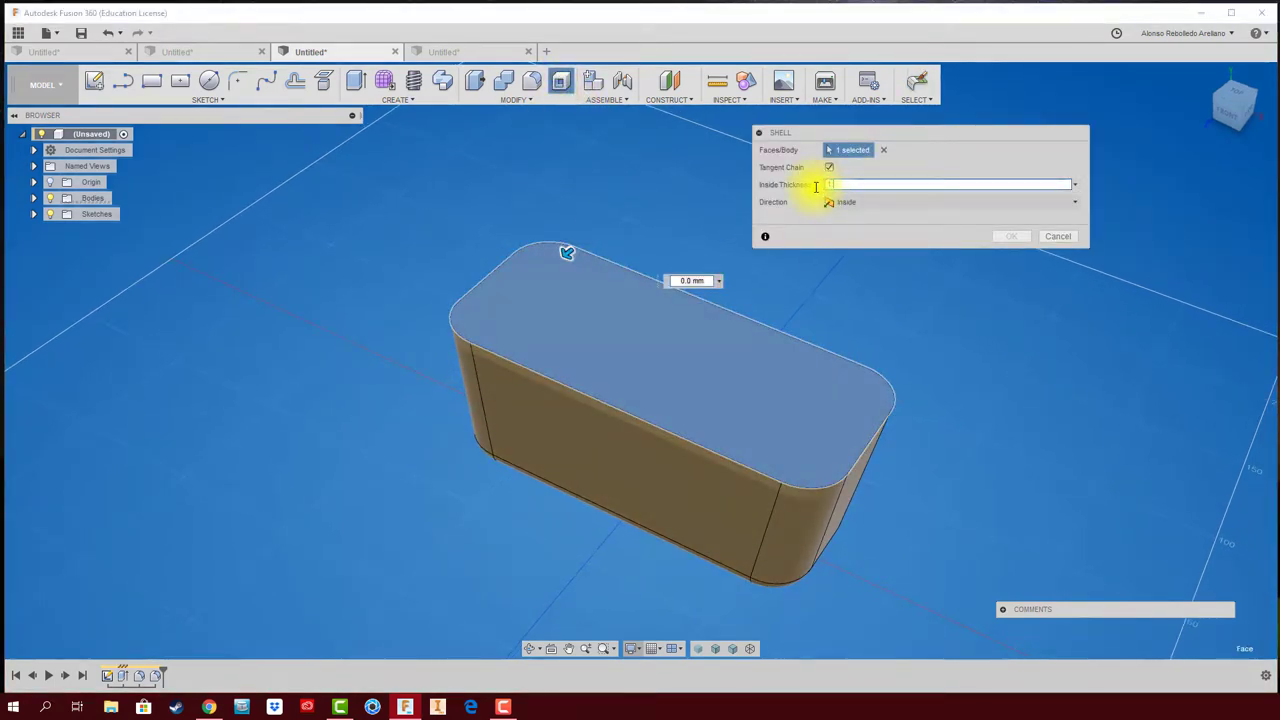
text(.8)
click(1011, 236)
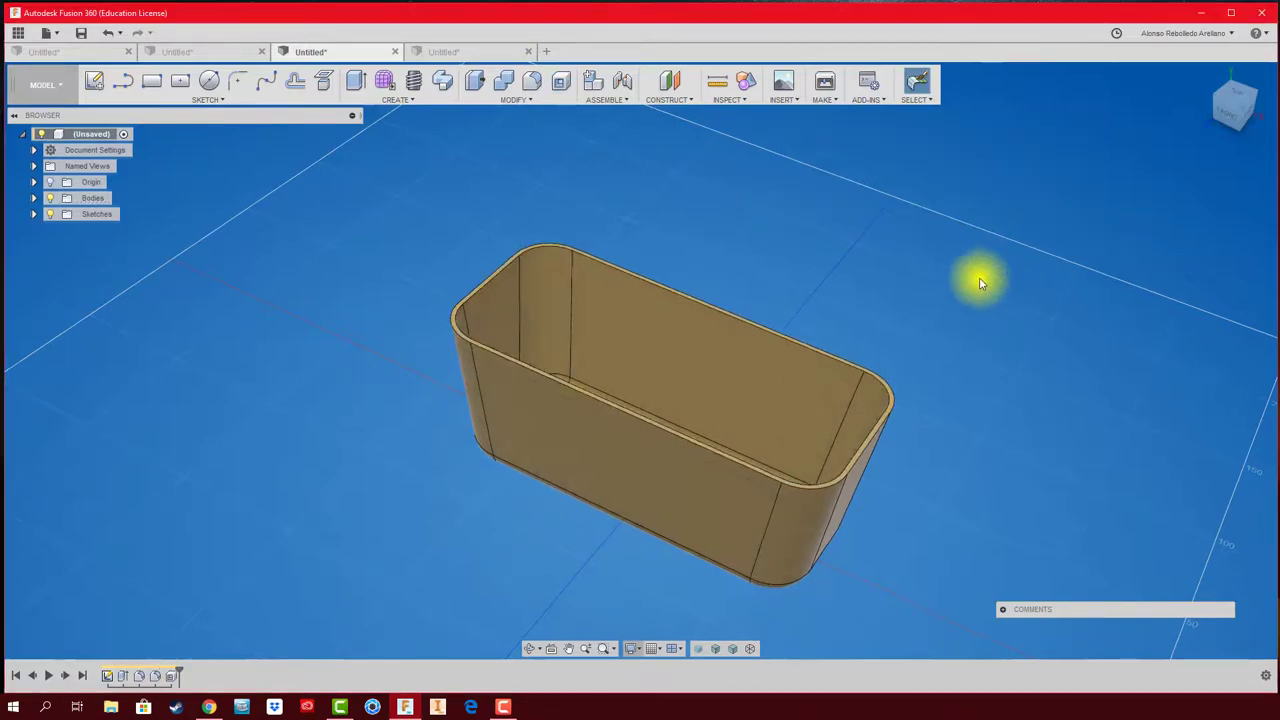
mouse_move(977, 277)
shift+middle_down()
mouse_move(829, 309)
mouse_move(840, 302)
mouse_move(629, 223)
mouse_move(619, 203)
shift+middle_up()
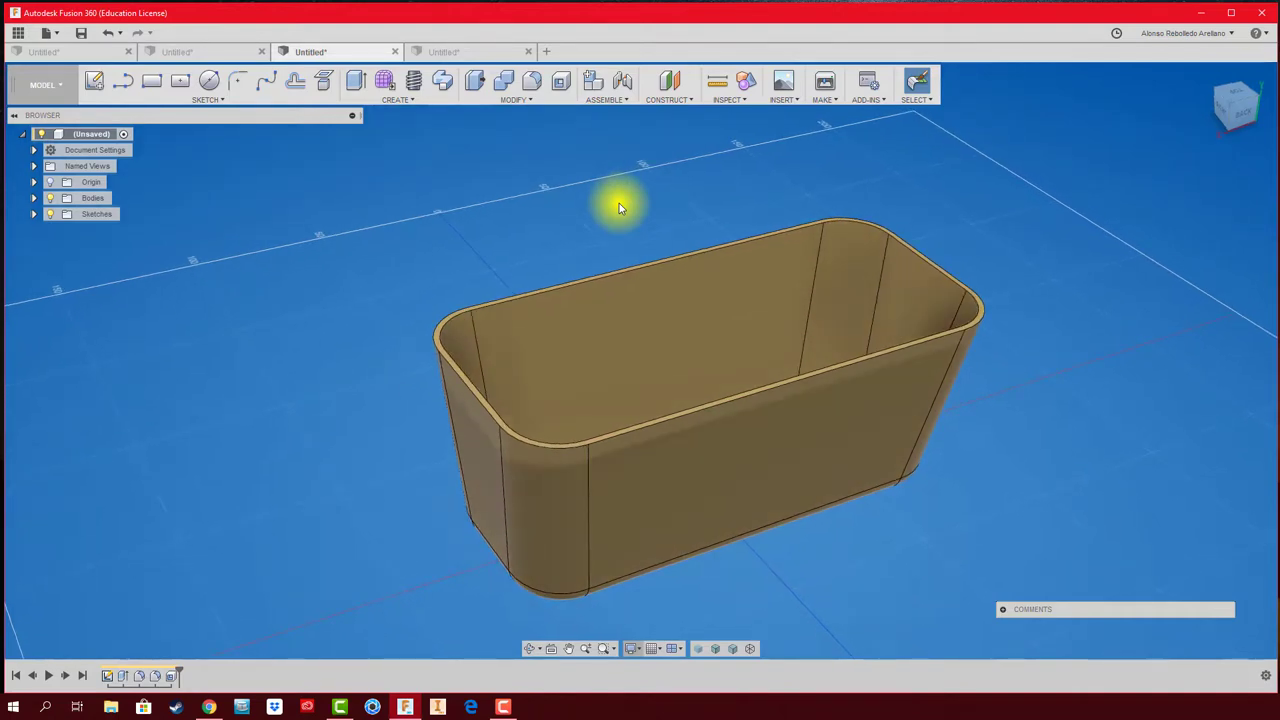
shift+middle_drag(619, 203, 709, 157)
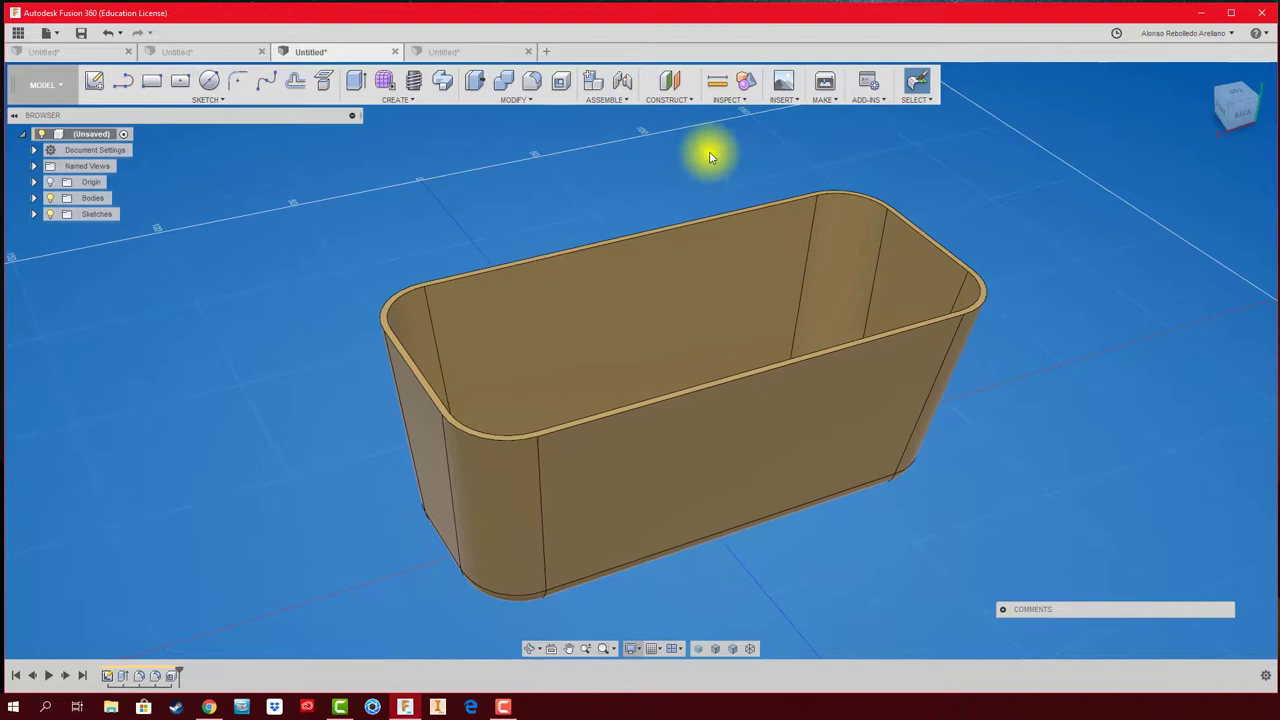
click(735, 99)
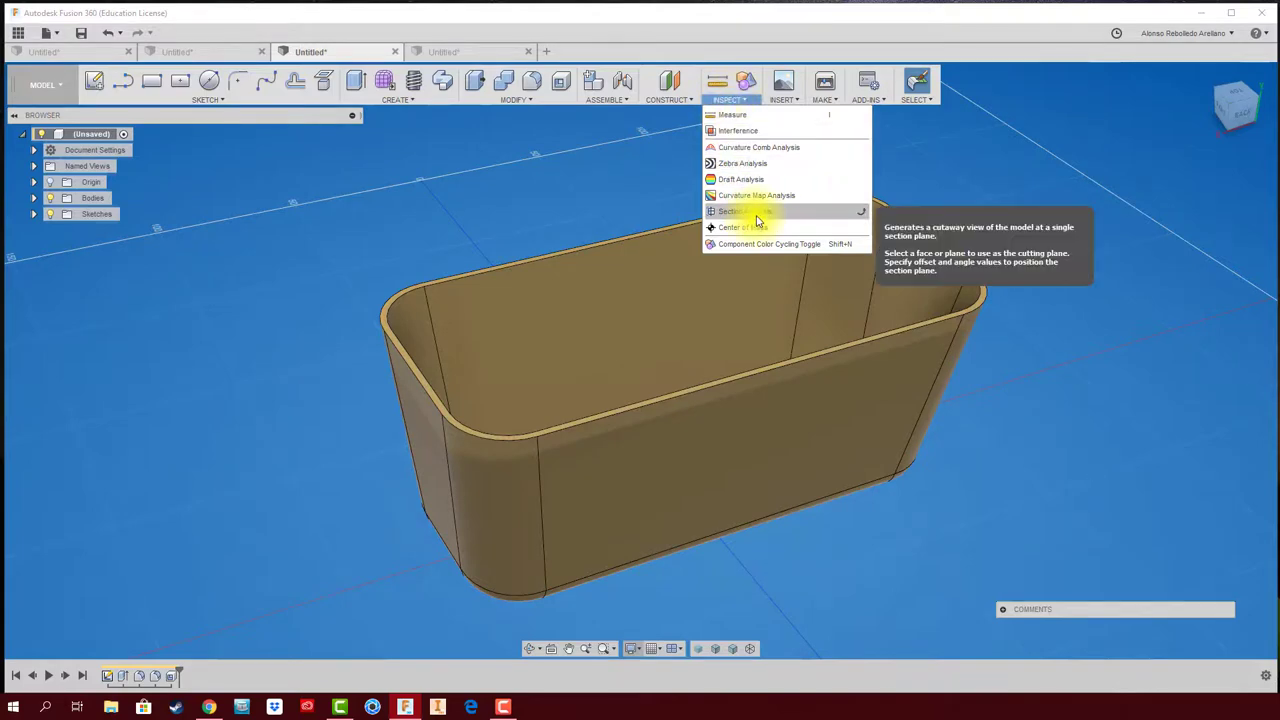
mouse_move(783, 99)
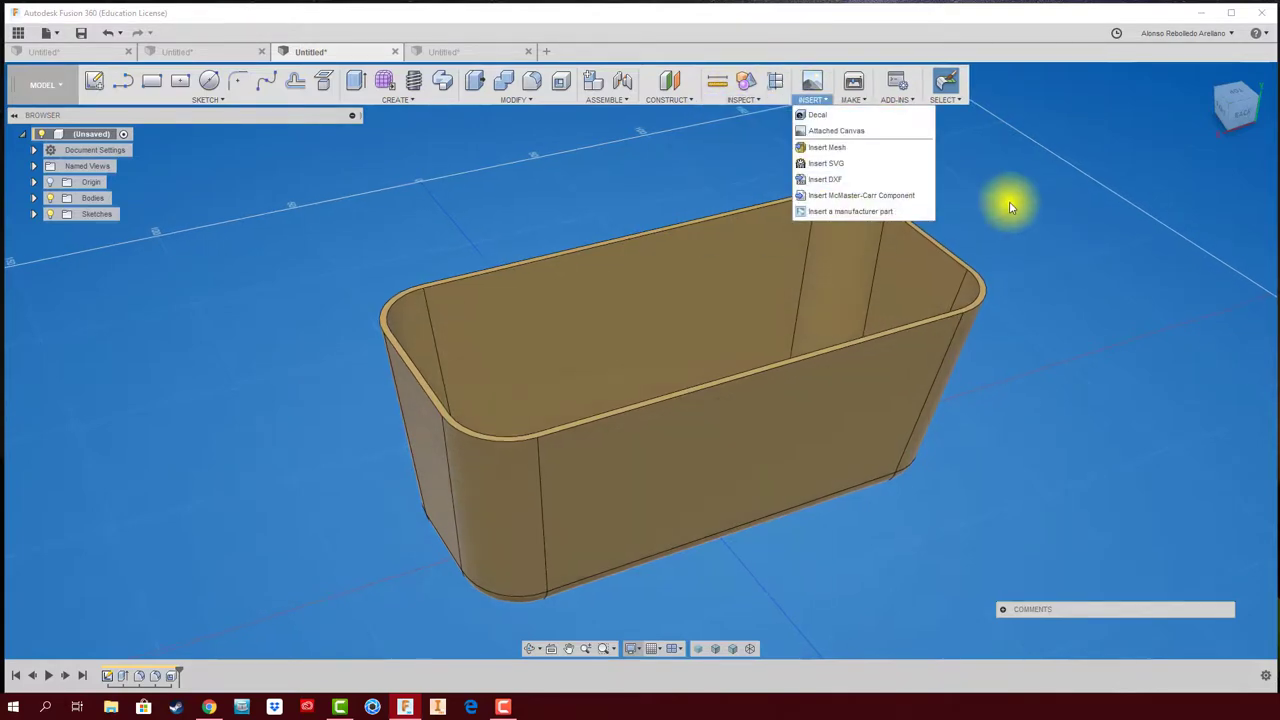
mouse_move(1009, 201)
shift+middle_down()
mouse_move(1037, 200)
mouse_move(415, 210)
mouse_move(276, 232)
shift+middle_up()
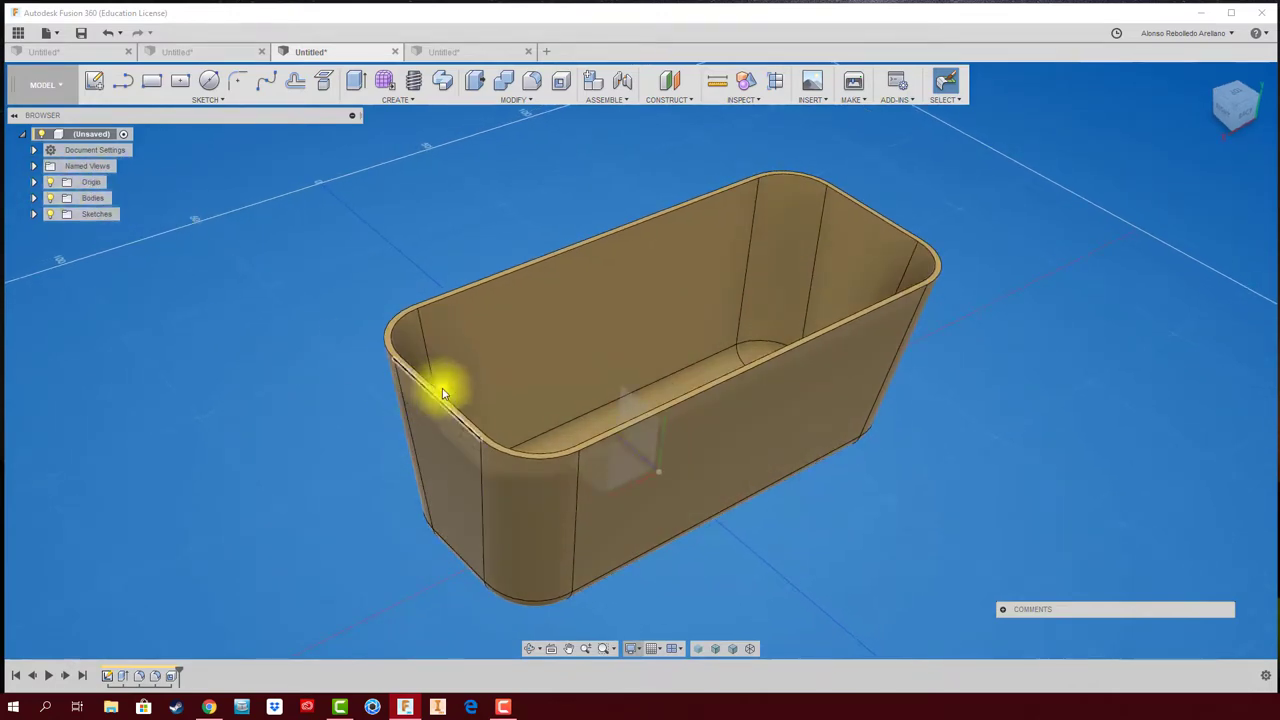
mouse_move(443, 386)
shift+middle_down()
mouse_move(571, 423)
mouse_move(591, 457)
mouse_move(622, 451)
mouse_move(634, 420)
mouse_move(691, 394)
mouse_move(895, 393)
mouse_move(600, 220)
mouse_move(694, 134)
mouse_move(779, 84)
shift+middle_up()
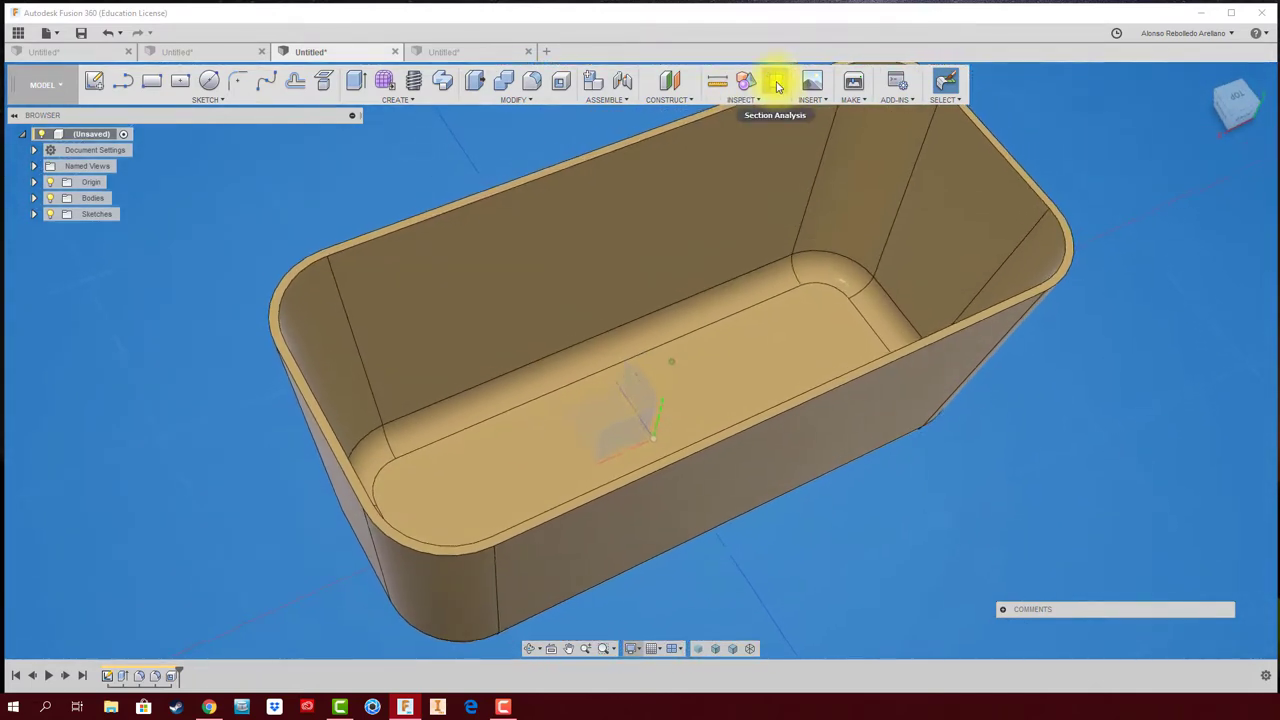
- Create a section analysis cutting the rounded box through its floor face
click(778, 86)
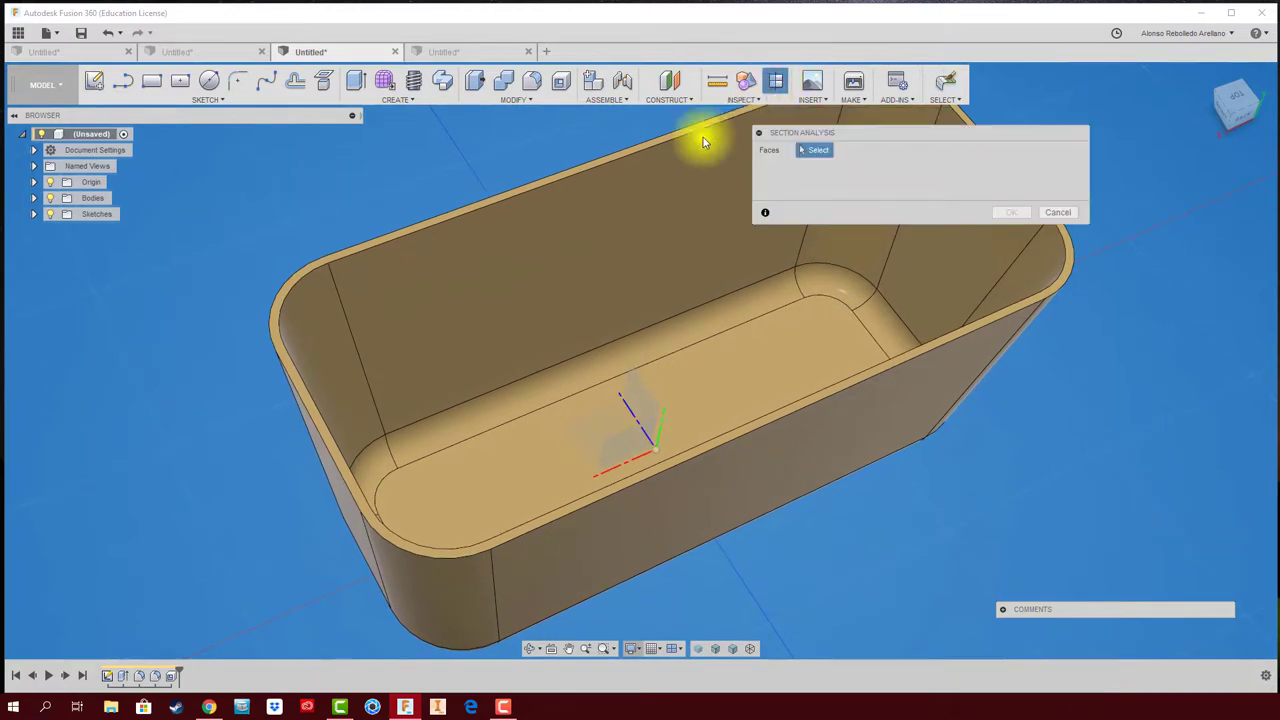
click(634, 438)
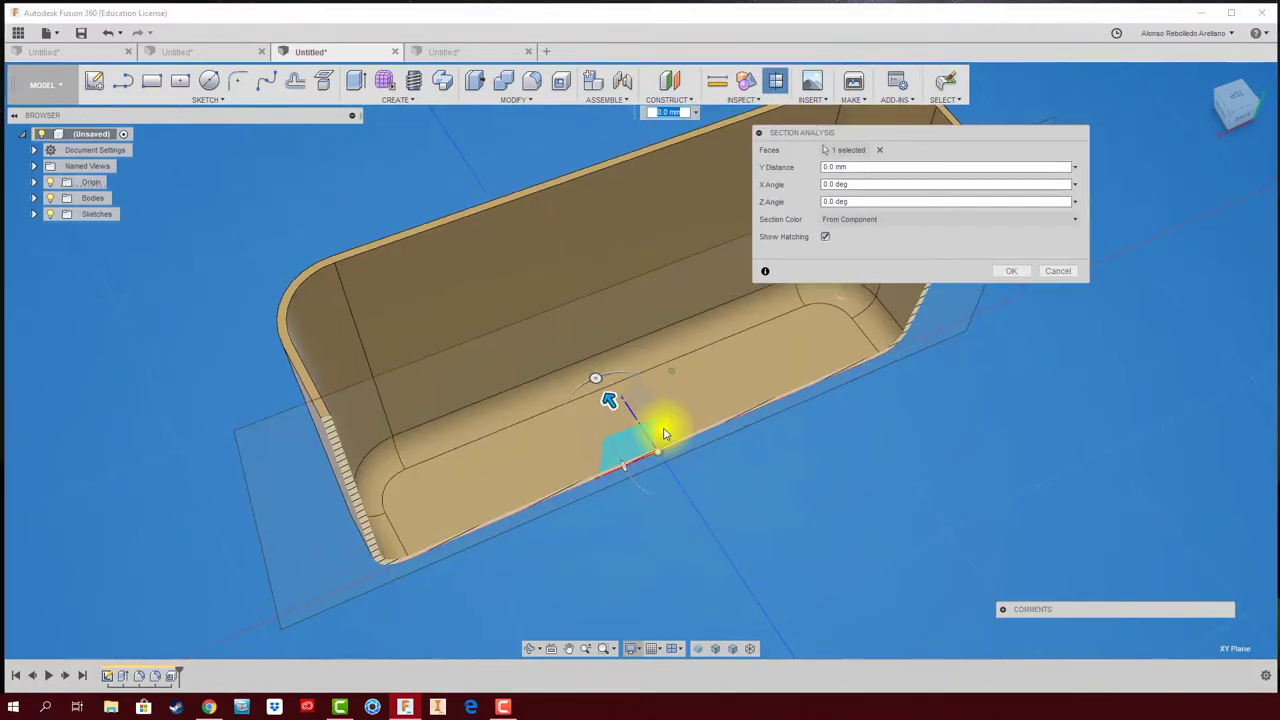
key(Return)
mouse_move(986, 286)
shift+middle_down()
mouse_move(634, 446)
mouse_move(222, 307)
mouse_move(251, 234)
mouse_move(257, 243)
shift+middle_up()
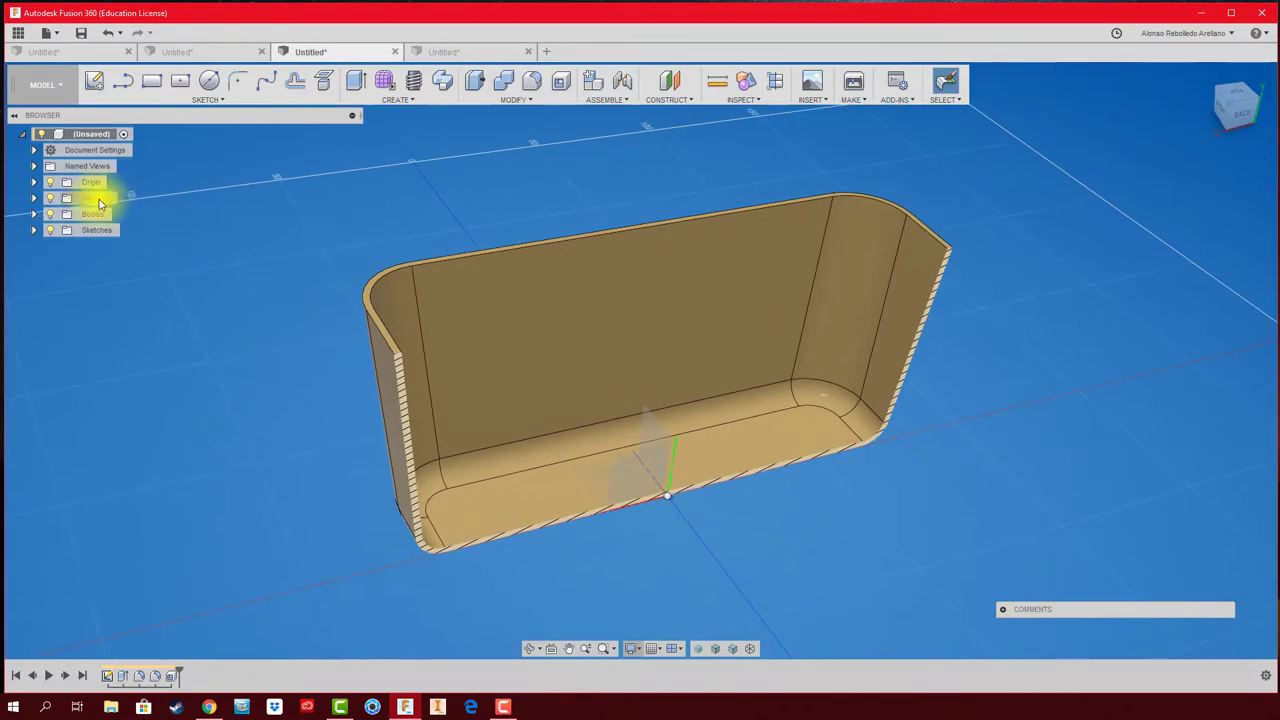
- Turn off Section1's visibility under Analysis so the whole box shows
click(36, 199)
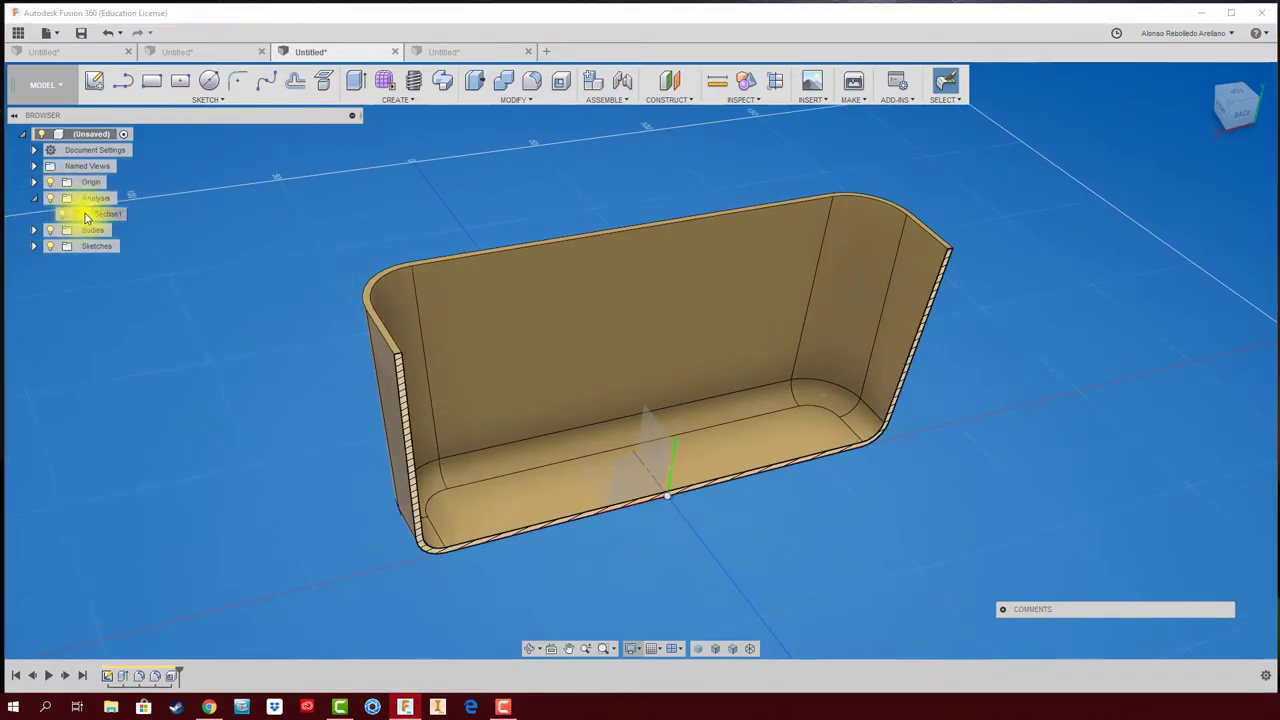
click(62, 214)
click(61, 213)
click(61, 213)
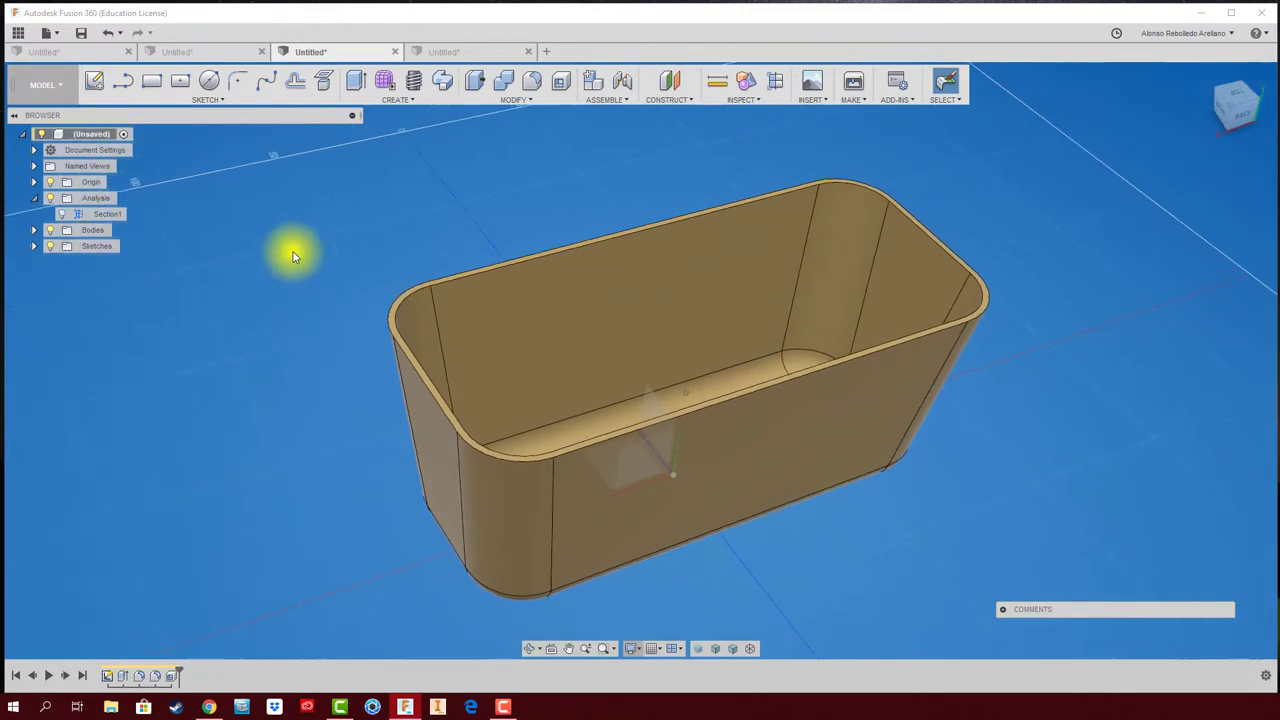
- In the ball-and-pipe design, start a section analysis on the YZ plane
click(462, 54)
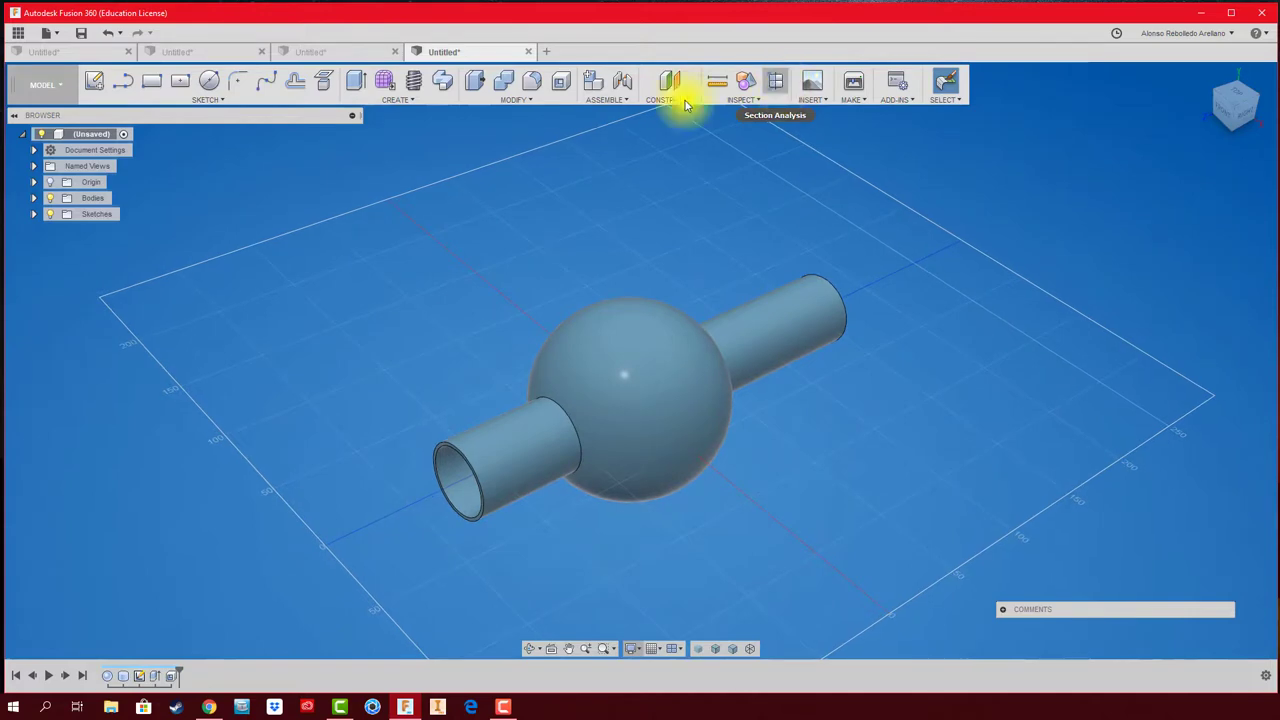
click(50, 182)
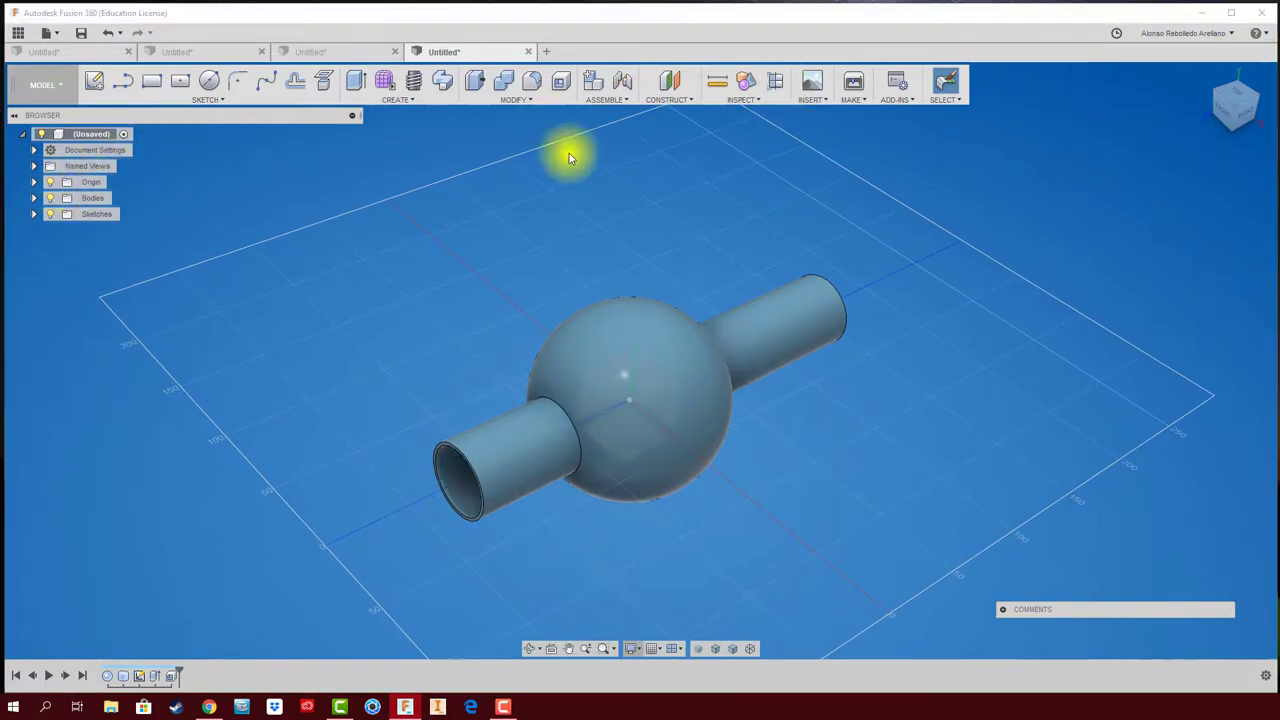
click(774, 88)
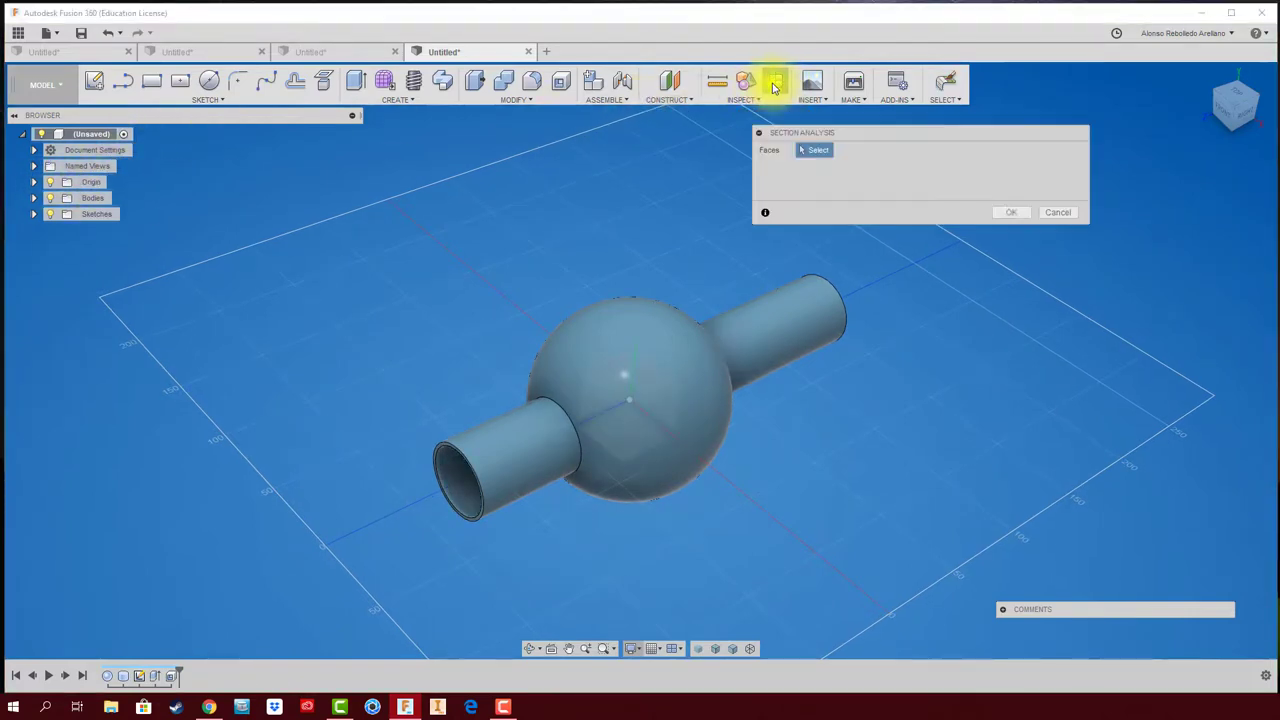
click(601, 394)
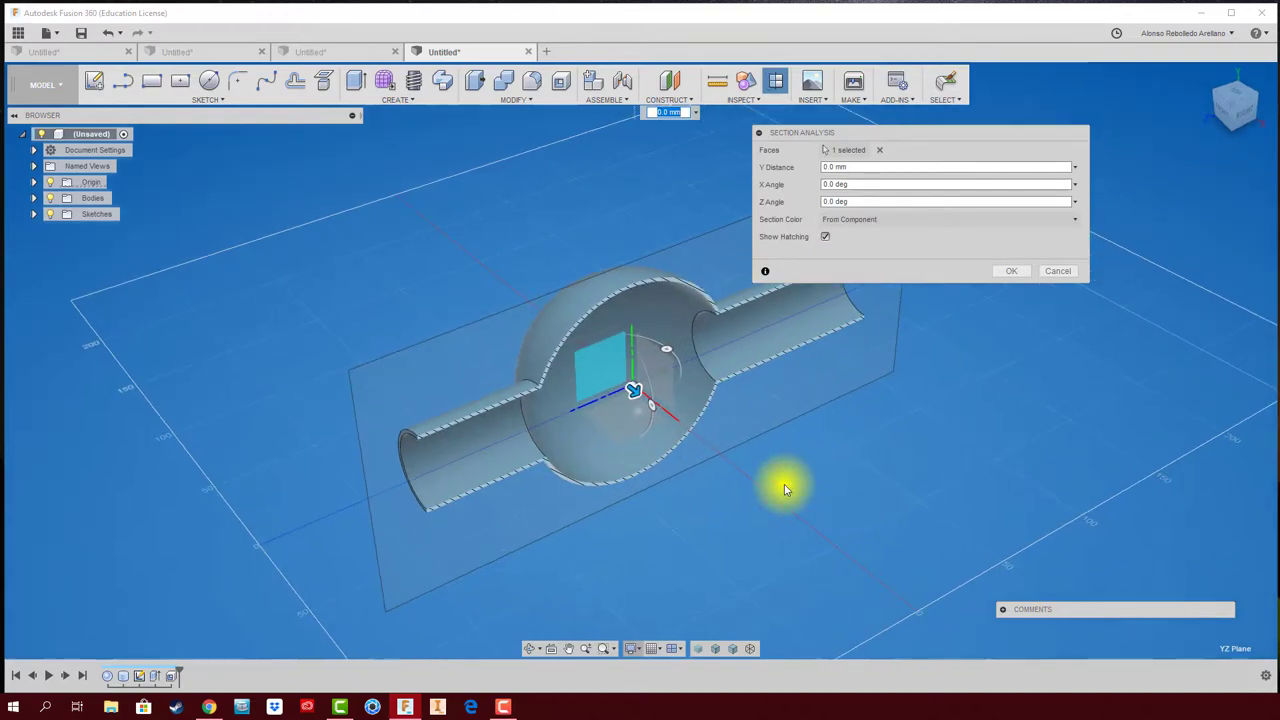
- Position the section plane at a 1.2 mm offset and confirm the lengthwise cut
shift+middle_drag(785, 489, 797, 476)
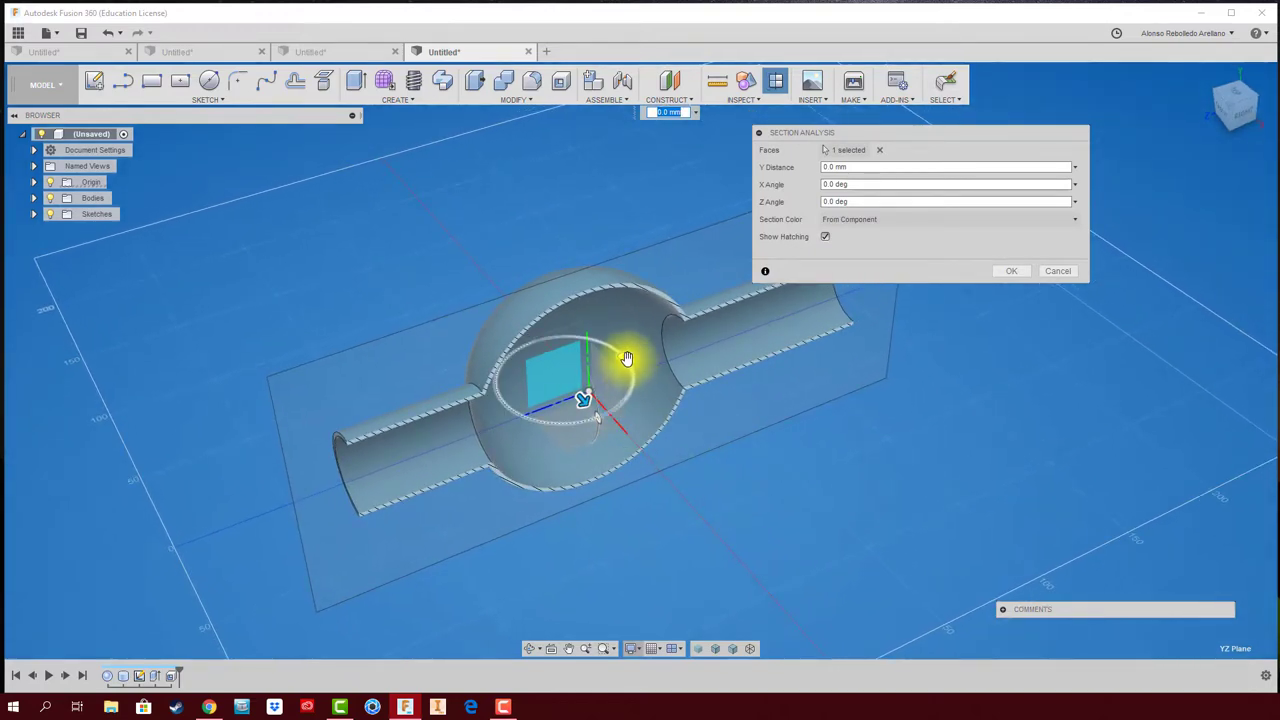
drag(626, 358, 610, 411)
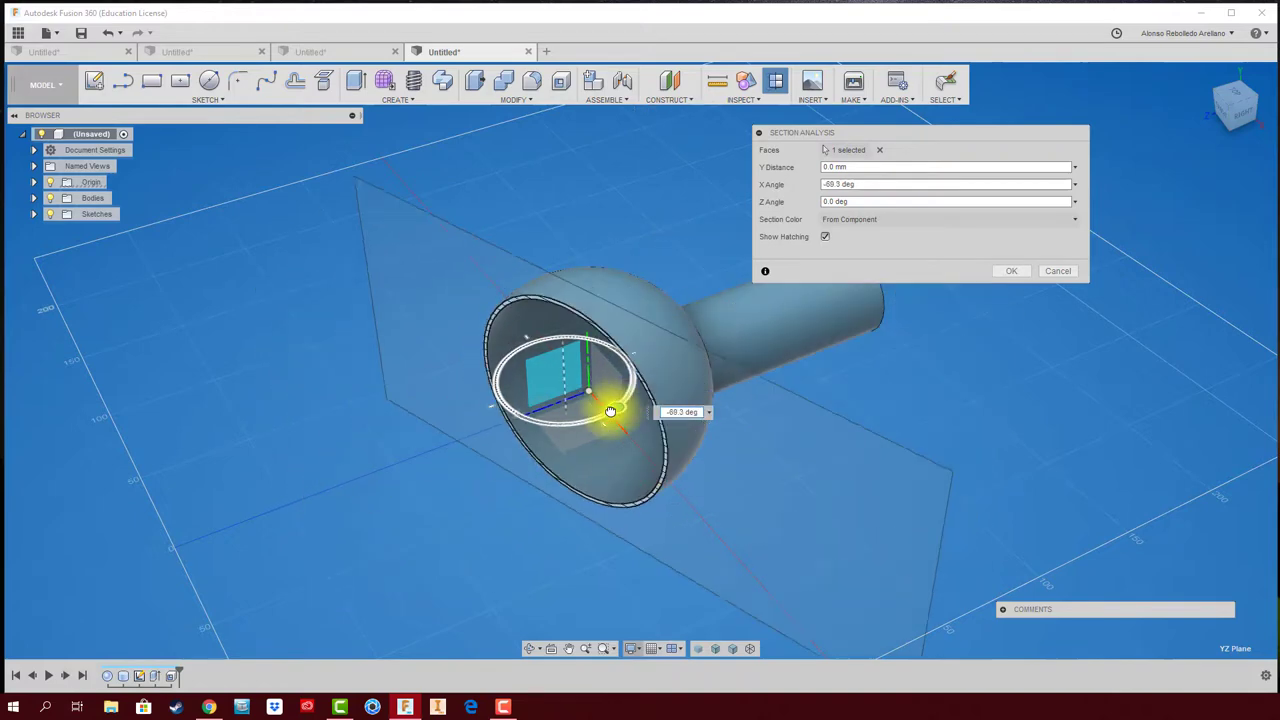
drag(608, 409, 623, 362)
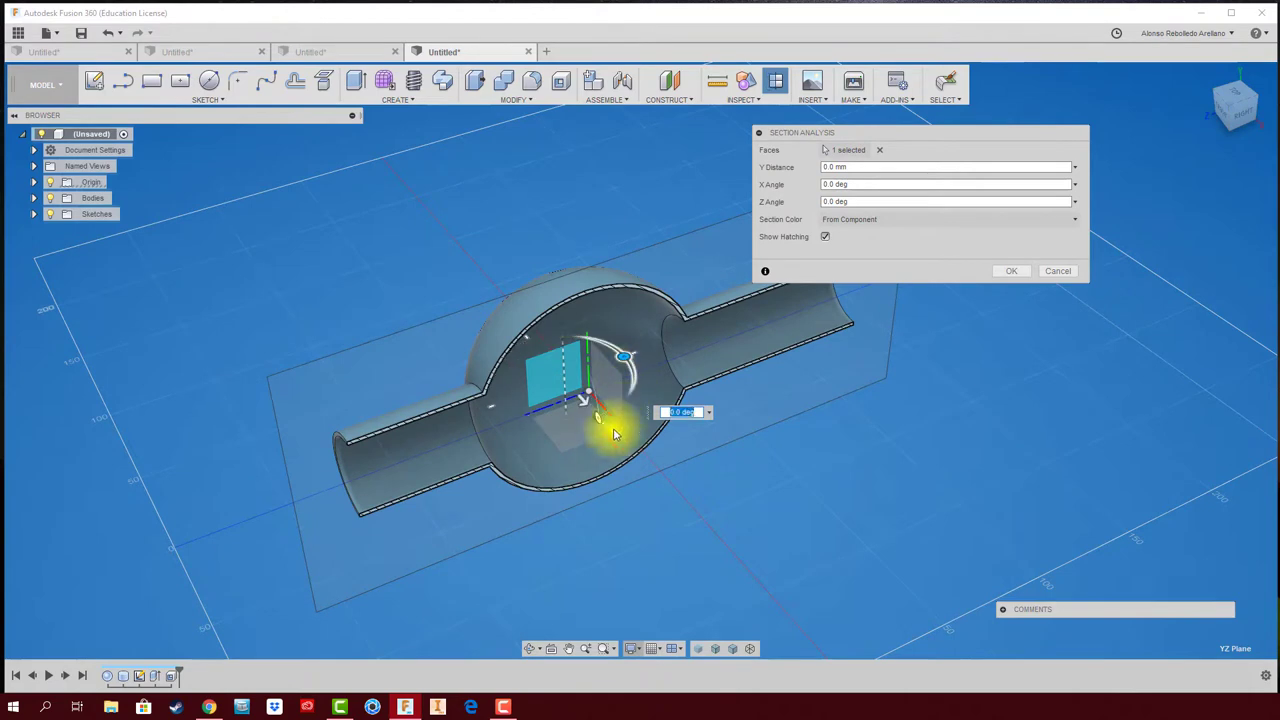
mouse_move(597, 419)
mouse_down()
mouse_move(600, 471)
mouse_move(594, 380)
mouse_move(509, 320)
mouse_move(581, 365)
mouse_move(601, 433)
mouse_up()
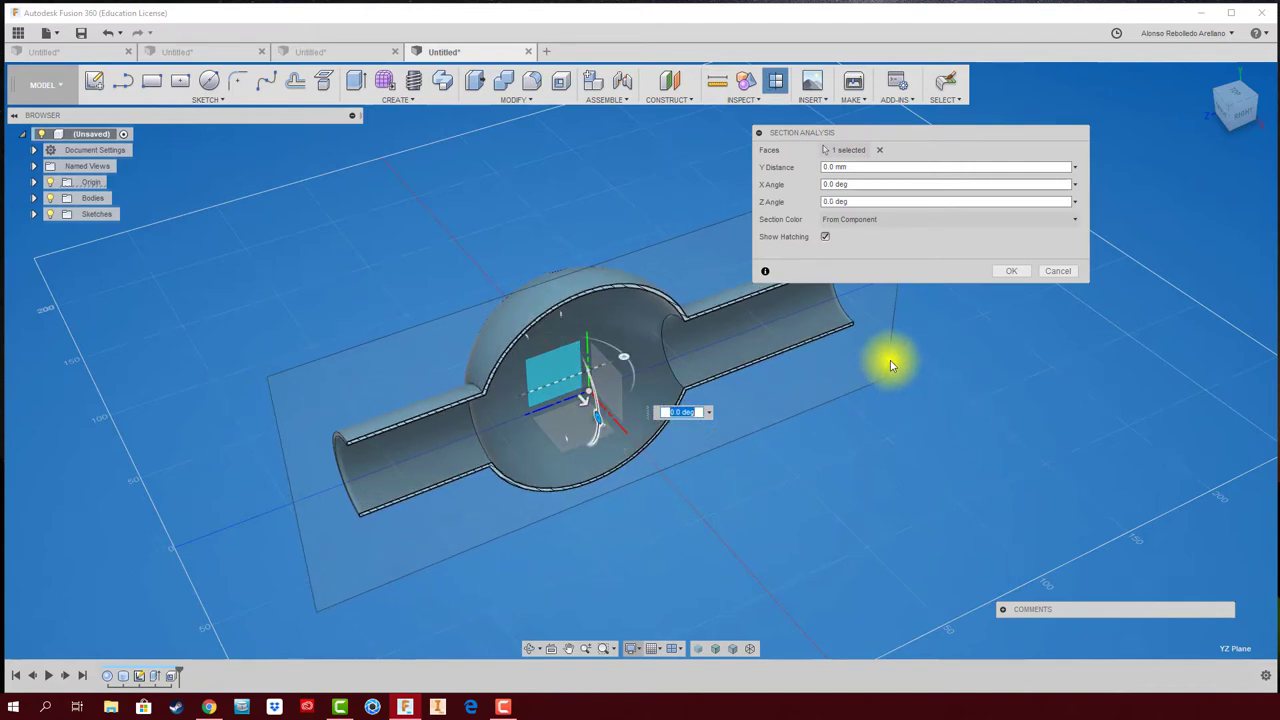
mouse_move(583, 400)
mouse_down()
mouse_move(649, 470)
mouse_move(545, 348)
mouse_move(584, 400)
mouse_up()
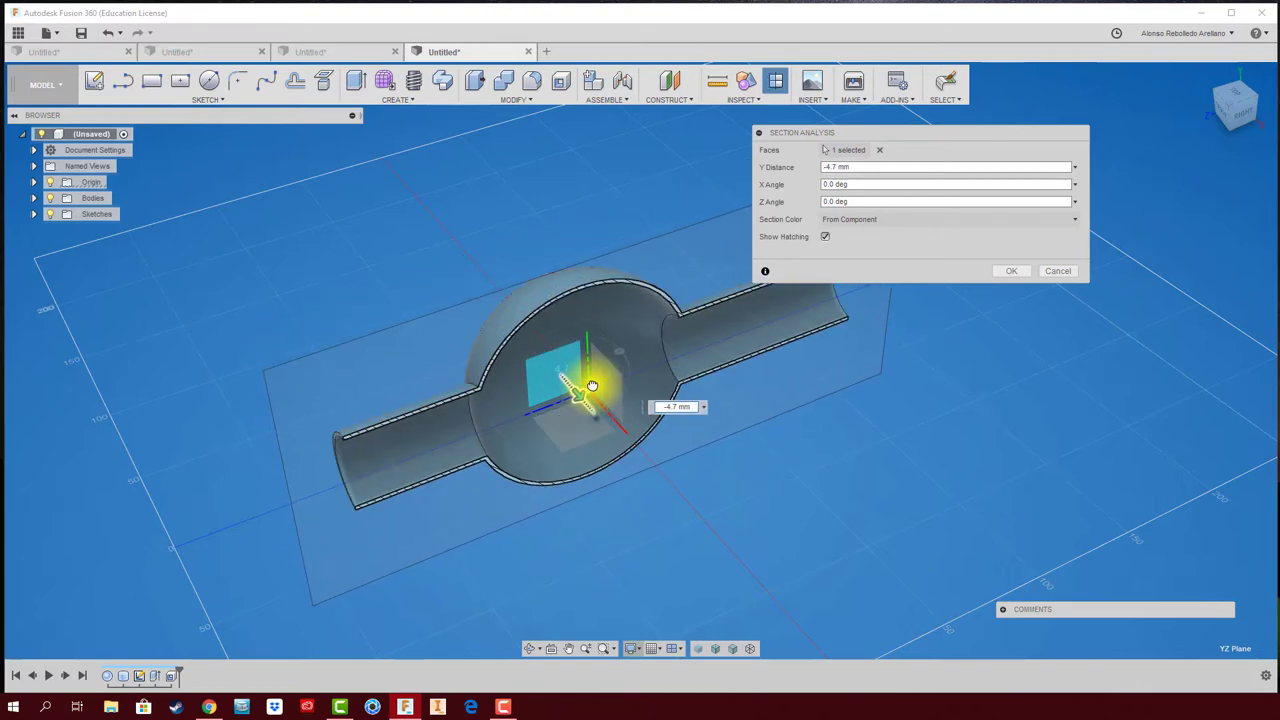
click(1008, 272)
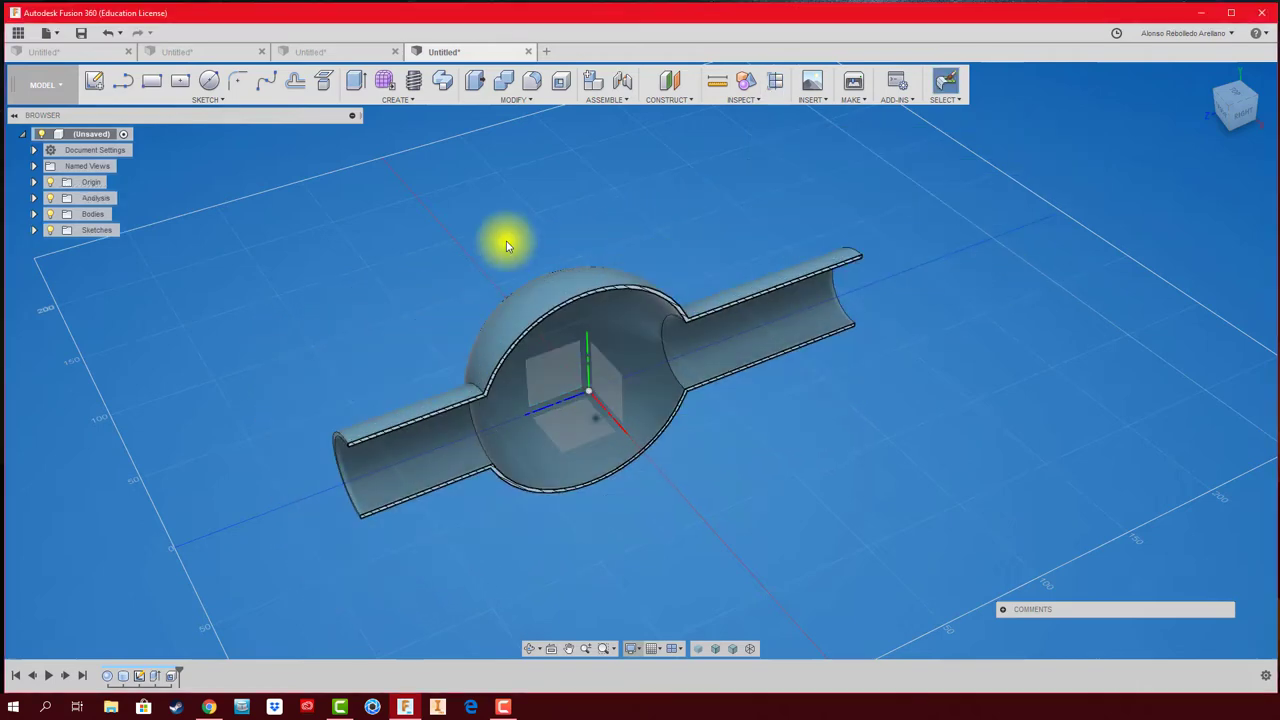
- Turn off the Analysis folder's visibility and fit the ball-and-pipe body to the view
click(50, 198)
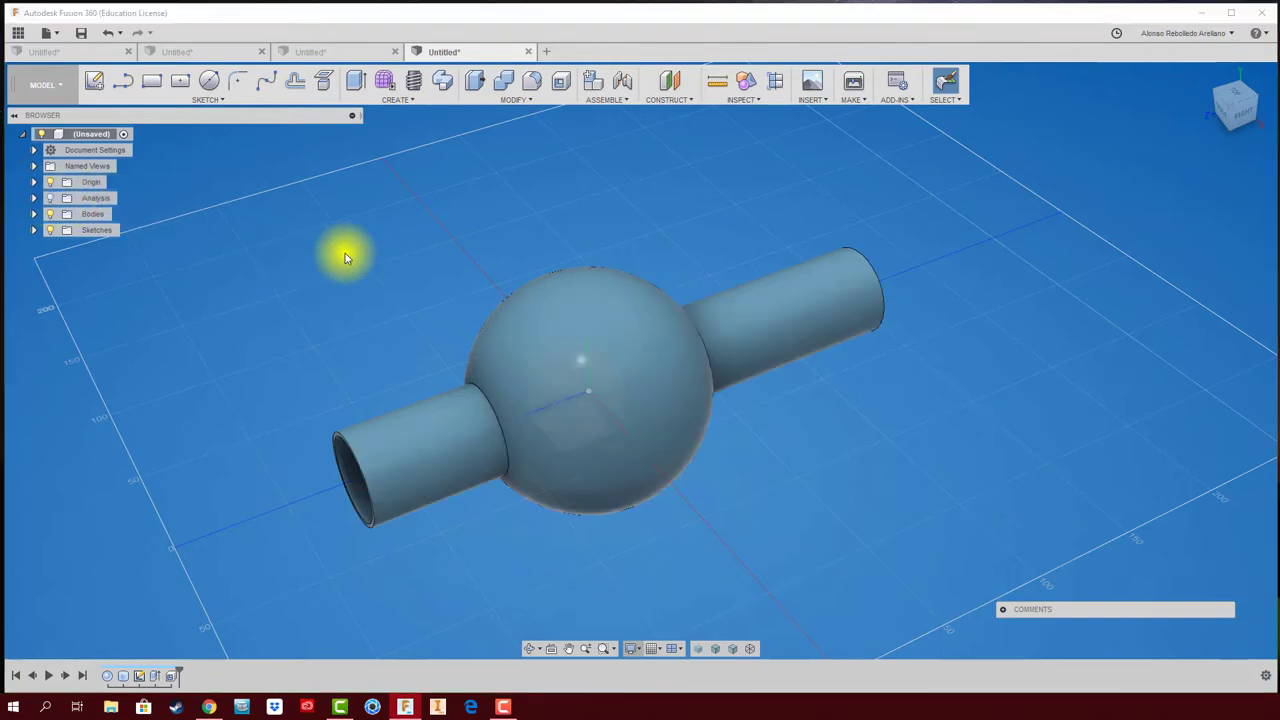
key(F6)
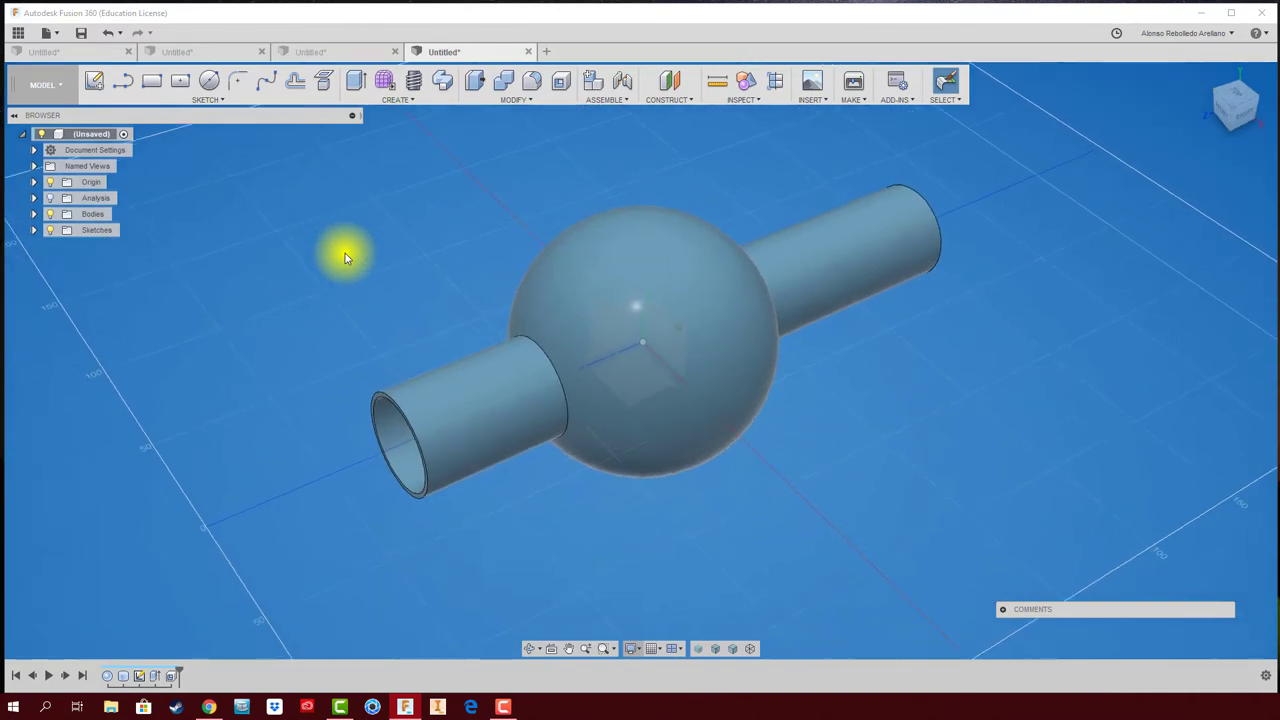